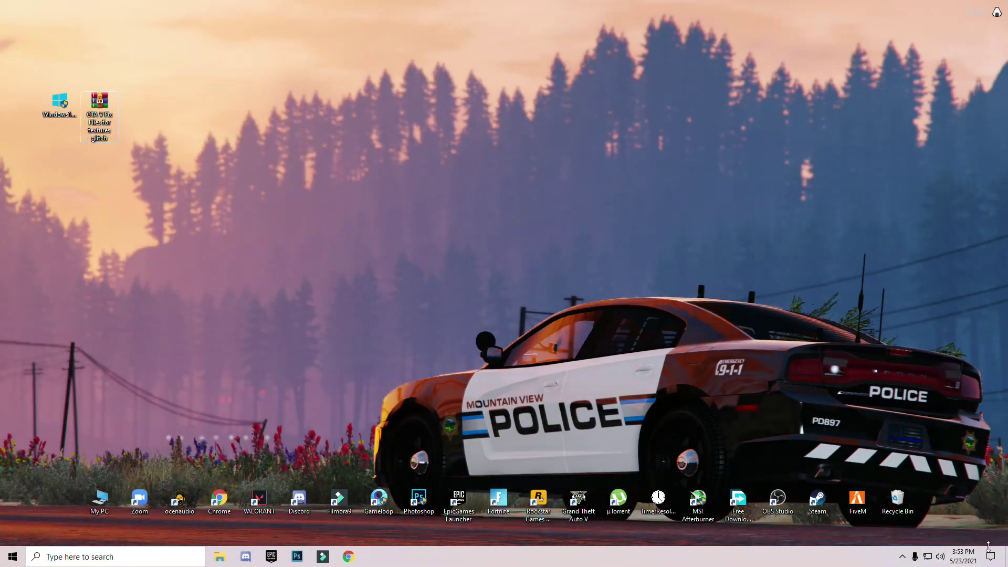
Open the Action Center from the taskbar notification icon
left_click(991, 555)
Switch the power plan to High performance via System > Power & sleep, then close both windows
left_click(919, 452)
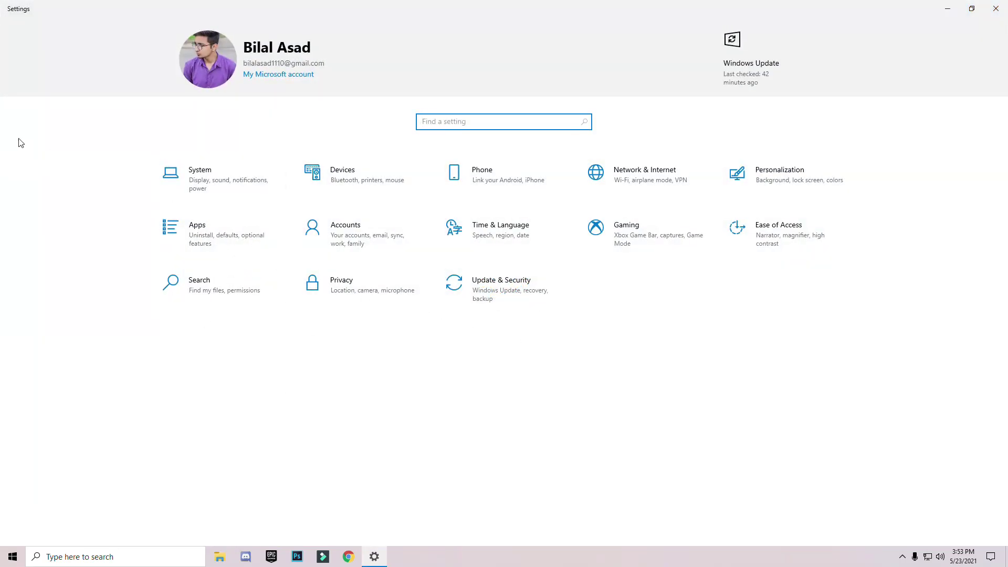
left_click(222, 188)
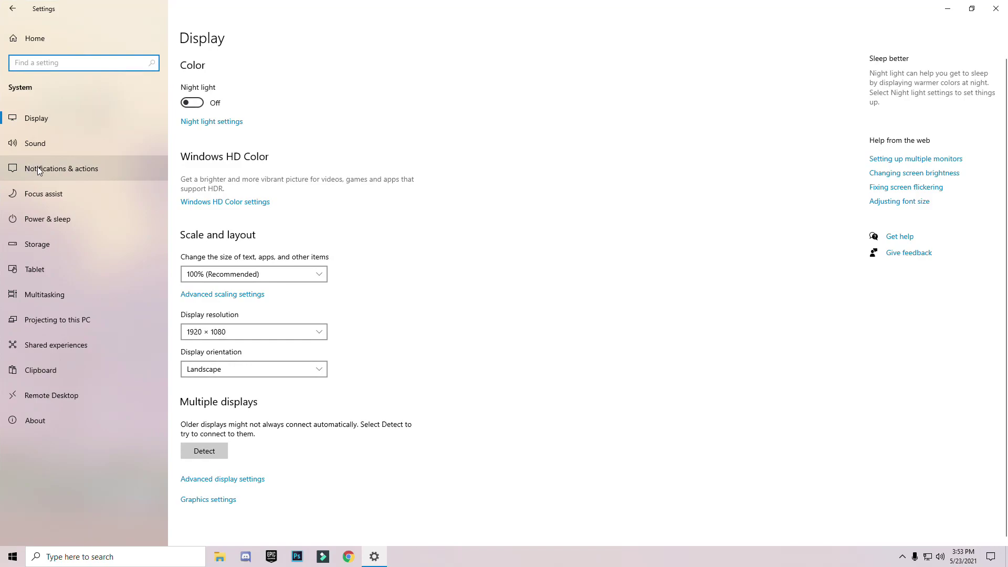
left_click(49, 222)
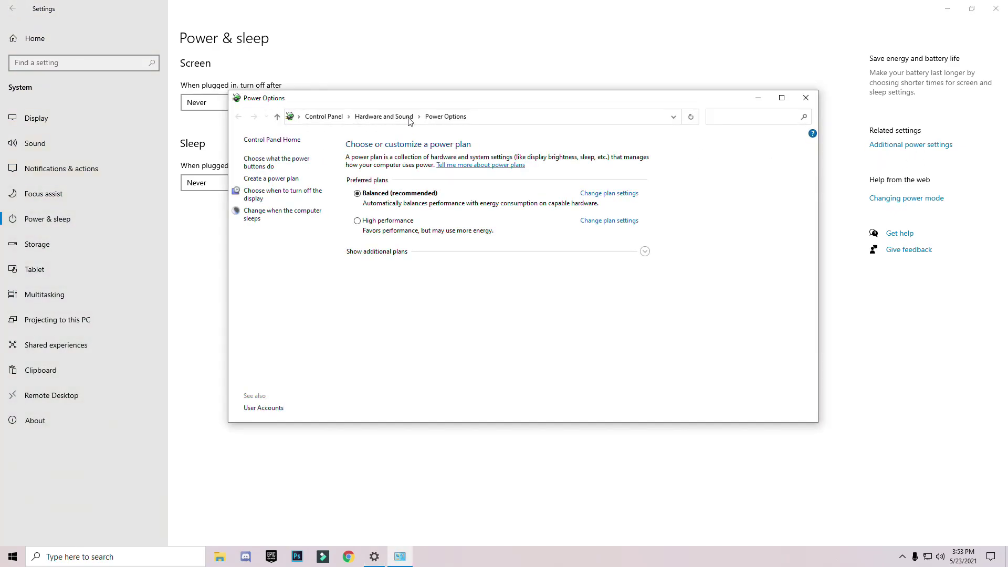
left_click_drag(399, 104, 382, 50)
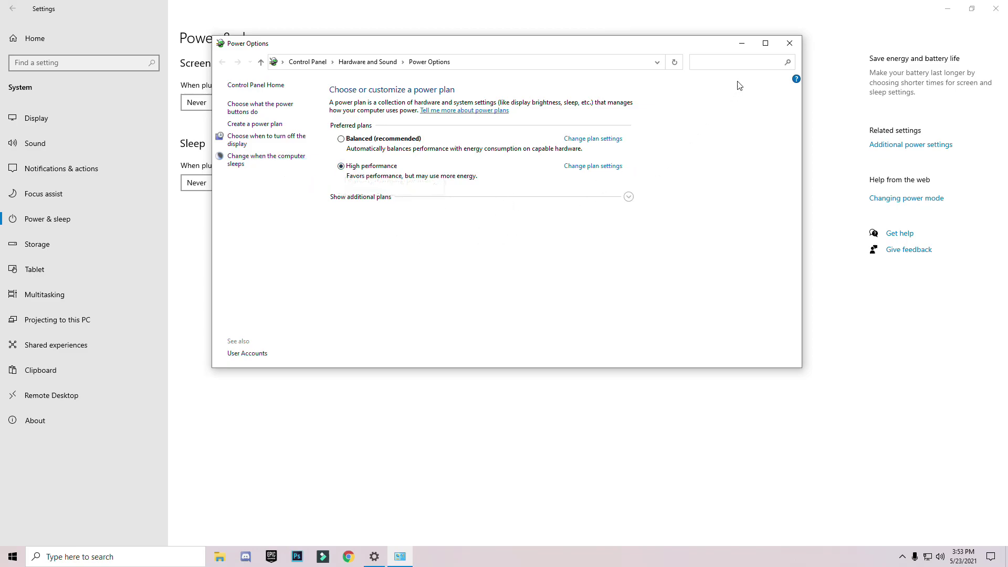
left_click(788, 45)
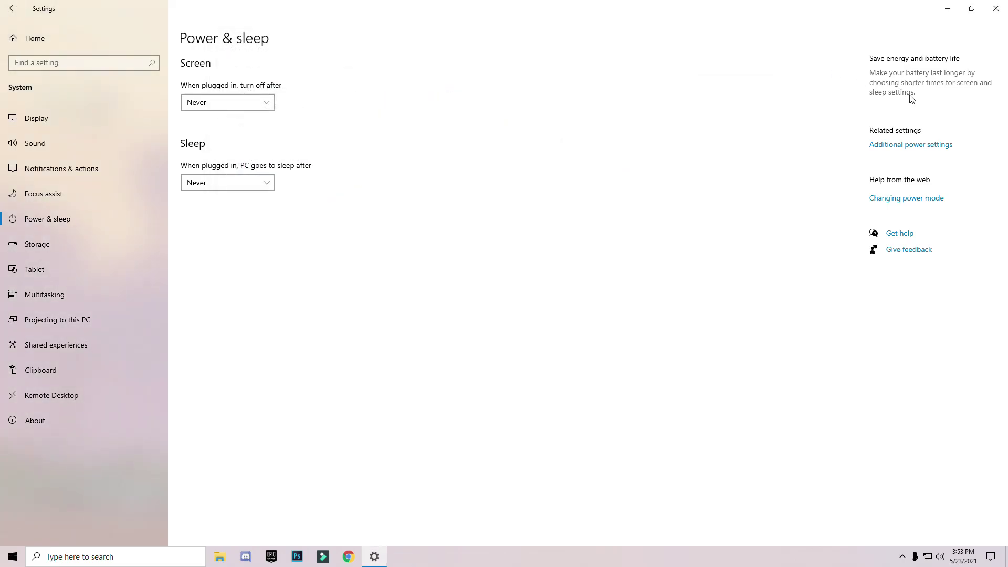
left_click(997, 9)
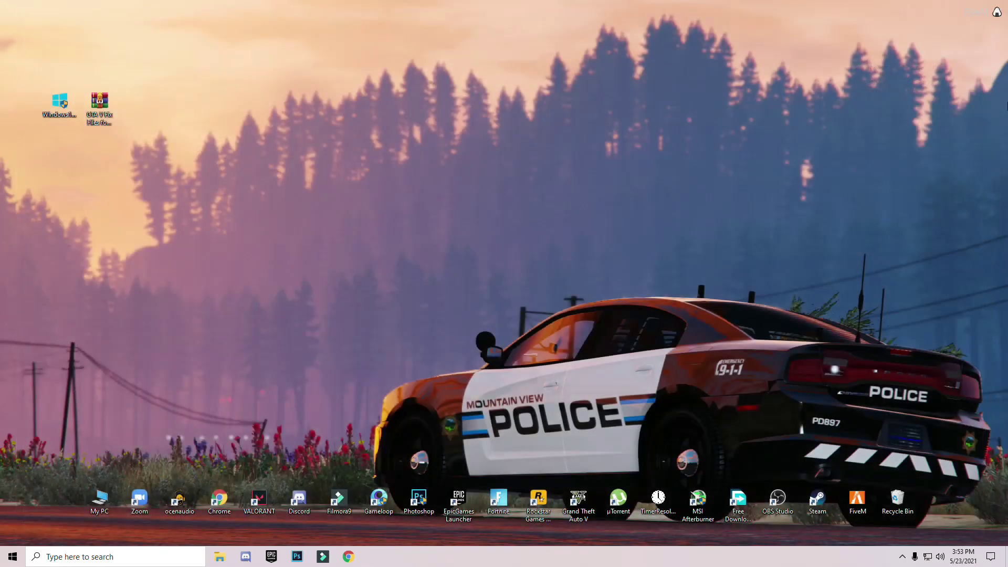
Open My PC's System Properties at Advanced system settings
double_click(99, 499)
right_click(263, 231)
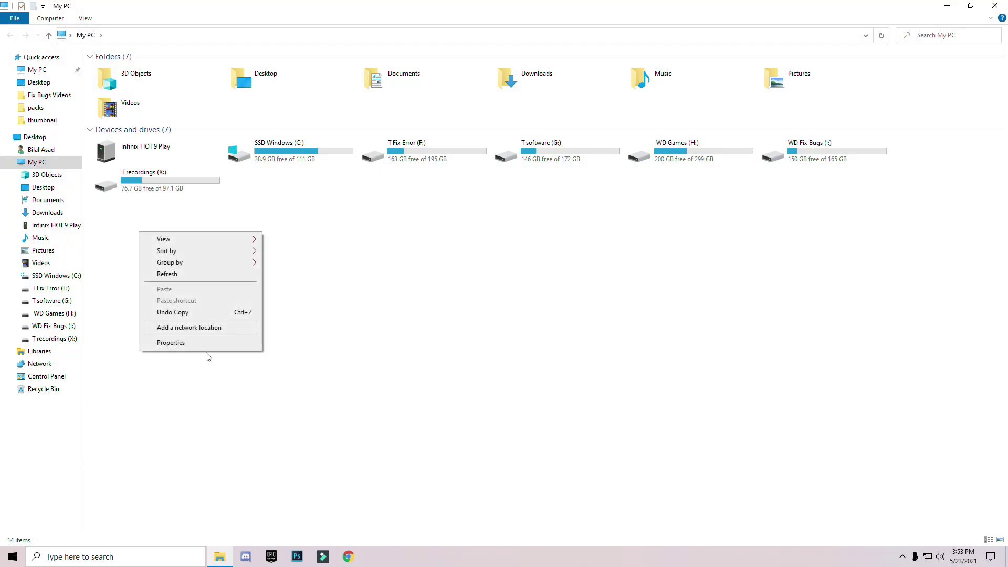
right_click(490, 232)
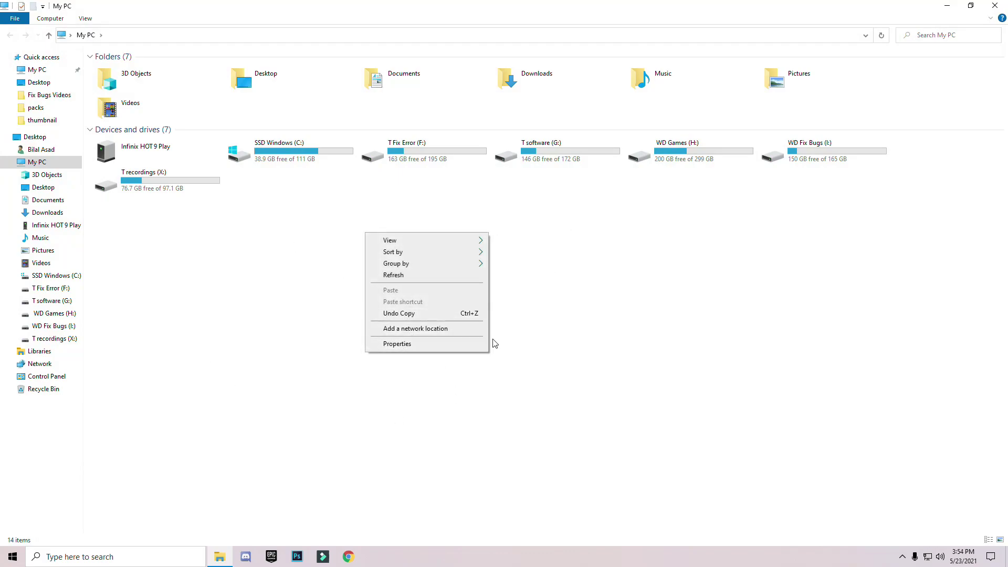
left_click(404, 344)
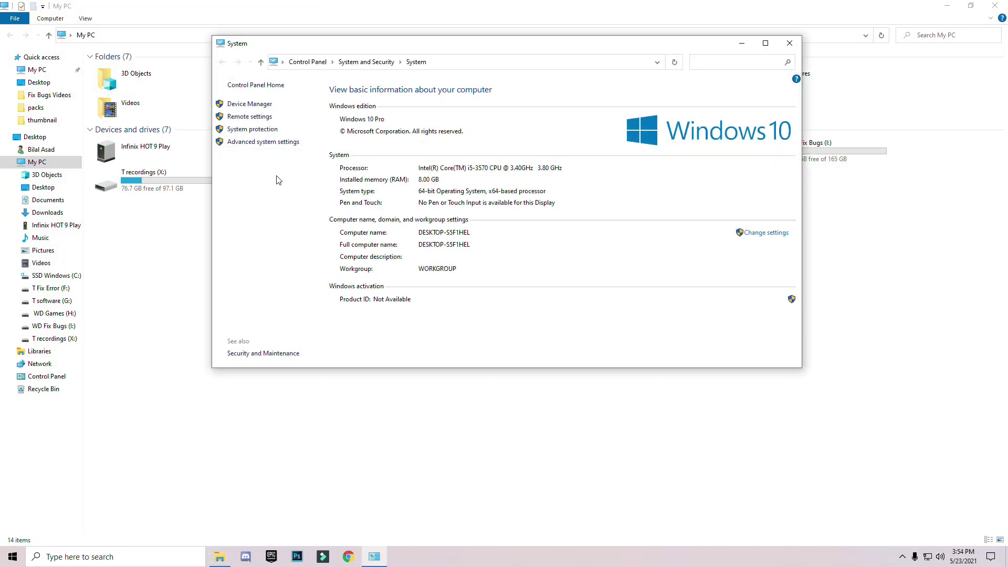
left_click(248, 147)
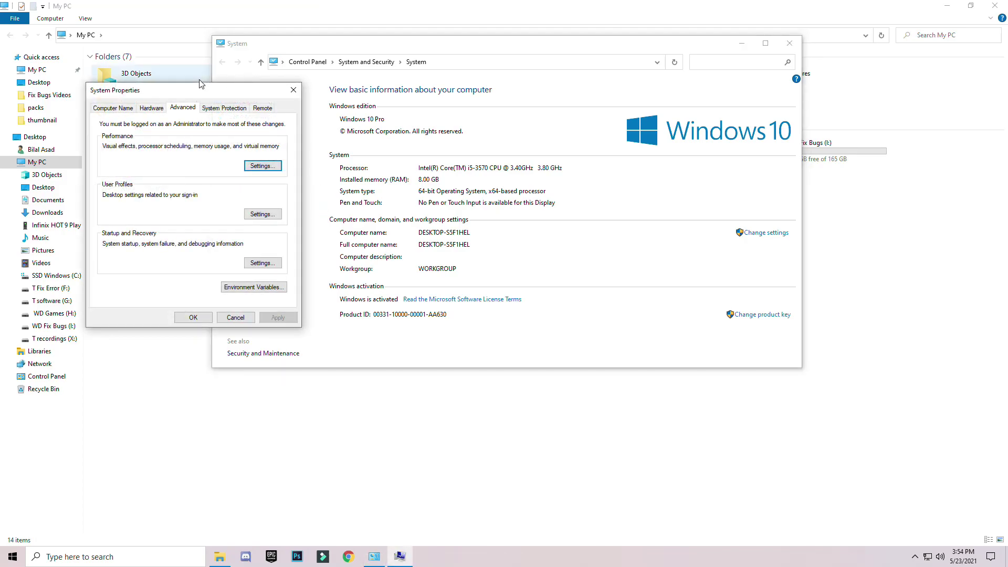
left_click_drag(200, 88, 369, 83)
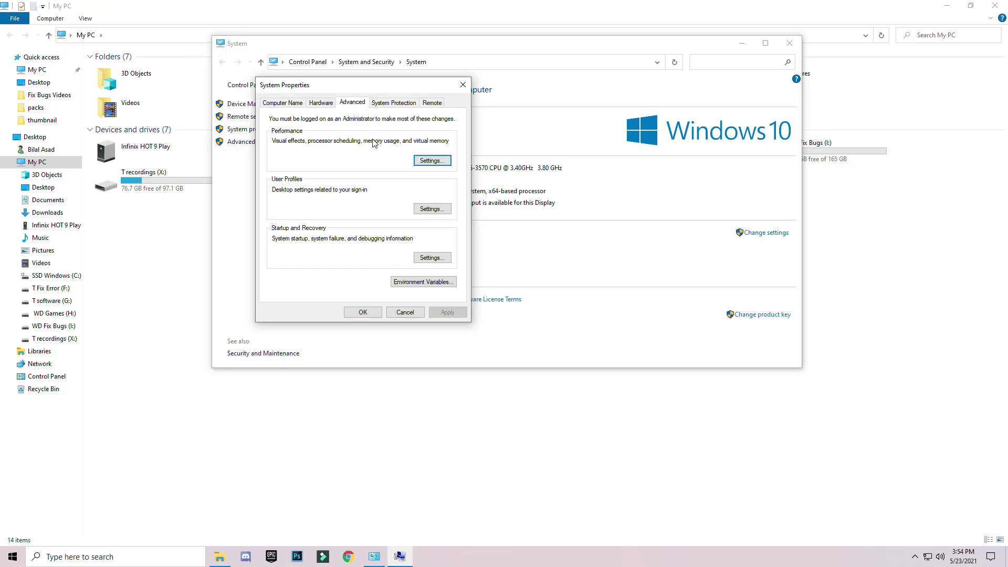
Set Performance Options to Adjust for best performance, apply, and close all system windows
left_click(429, 162)
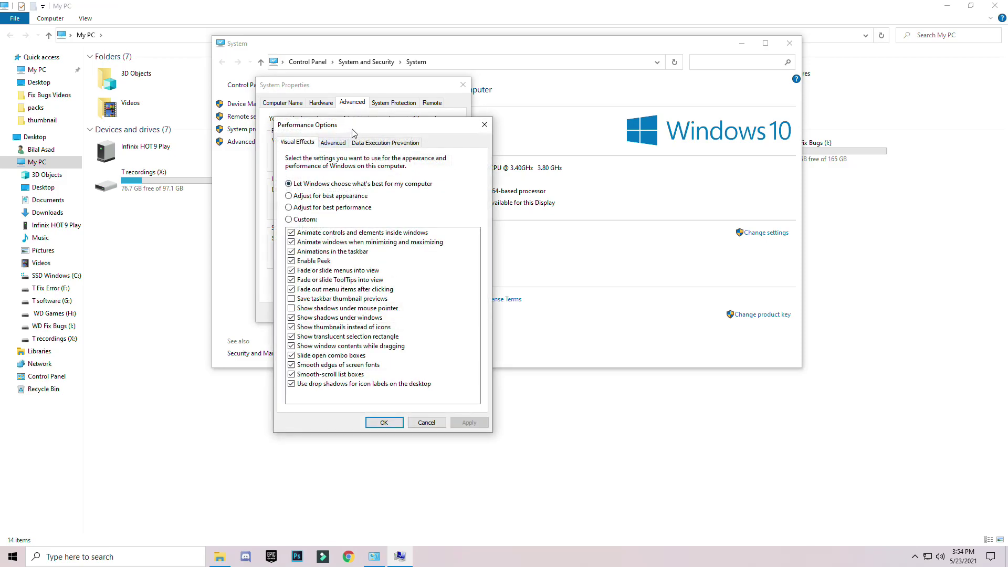
left_click_drag(354, 132, 368, 91)
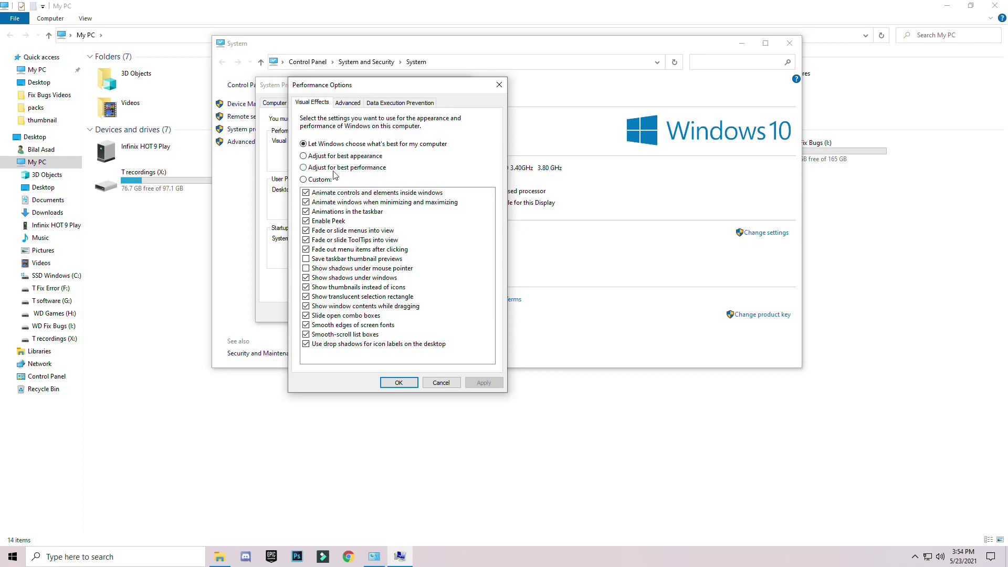
left_click(304, 169)
left_click(475, 383)
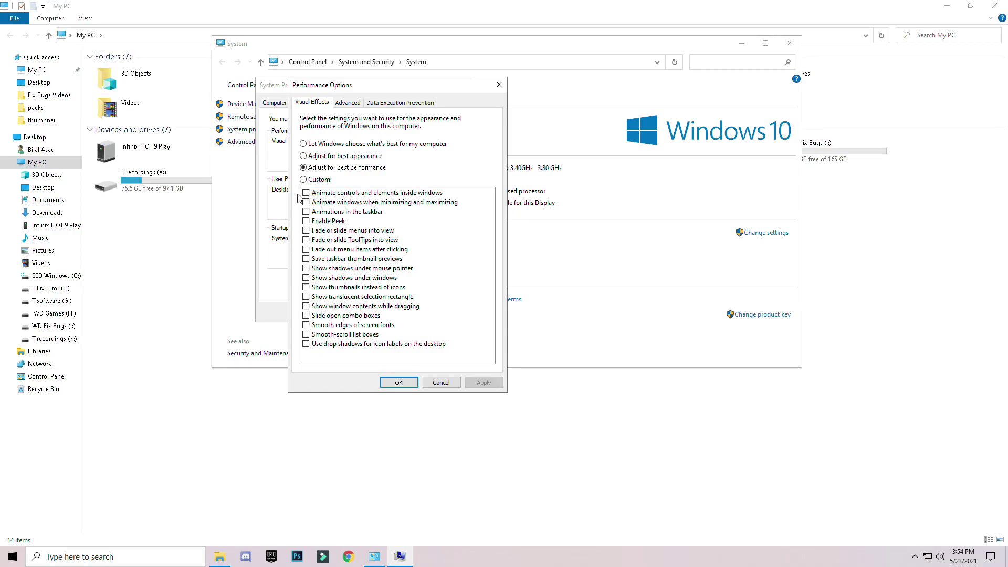
left_click(395, 383)
left_click(362, 312)
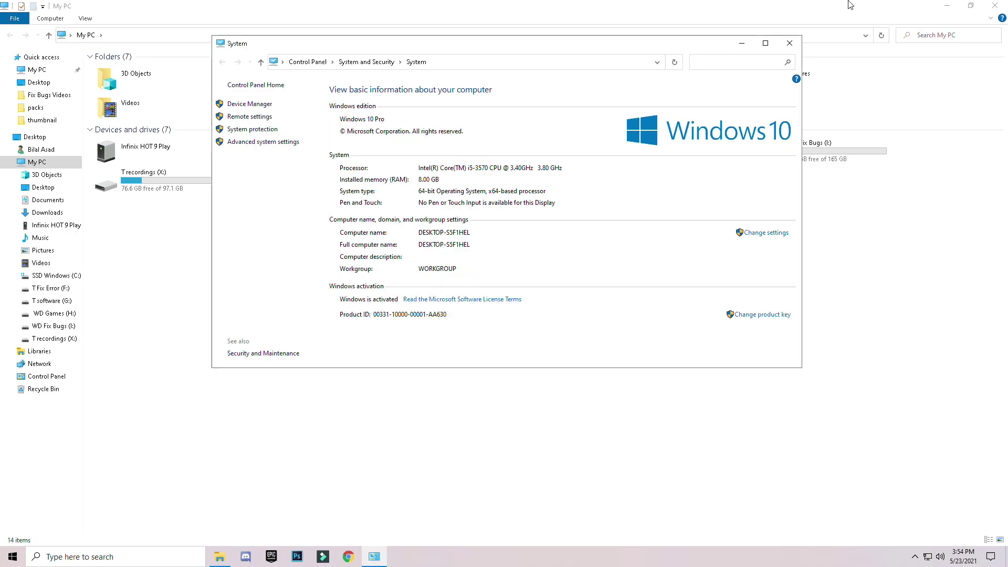
left_click(791, 49)
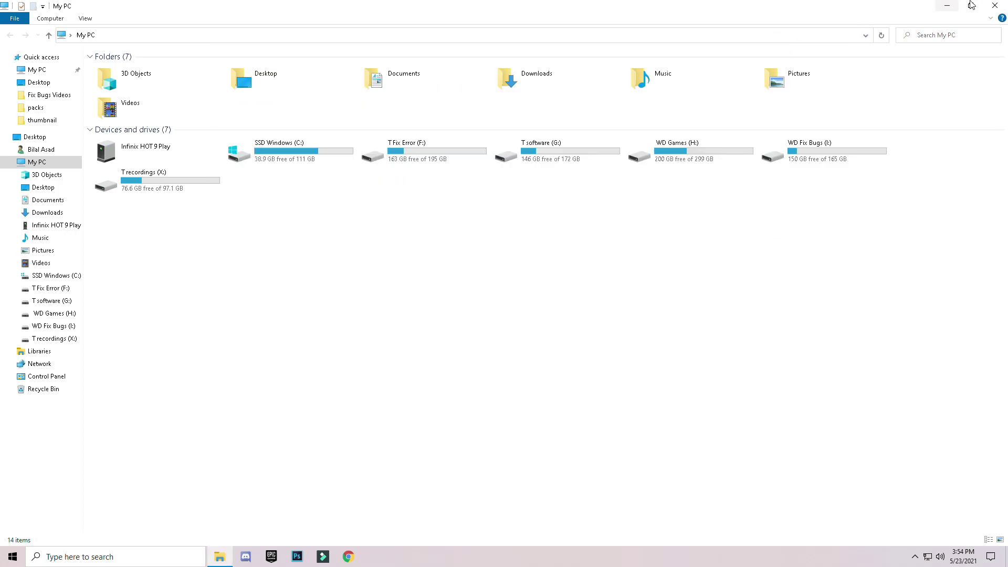
Close My PC and extract the GTA V fix archive onto the desktop
left_click(996, 5)
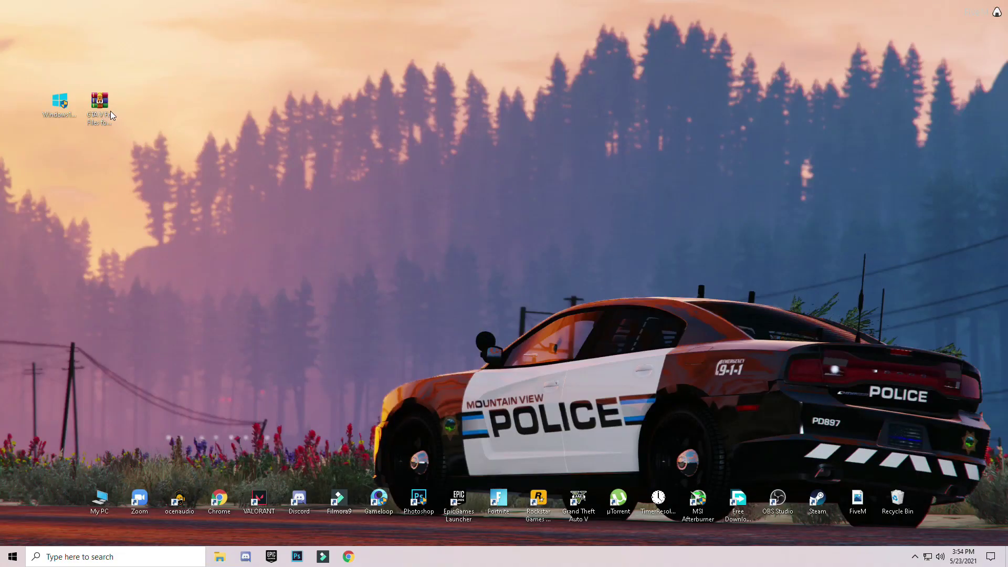
left_click_drag(110, 112, 111, 206)
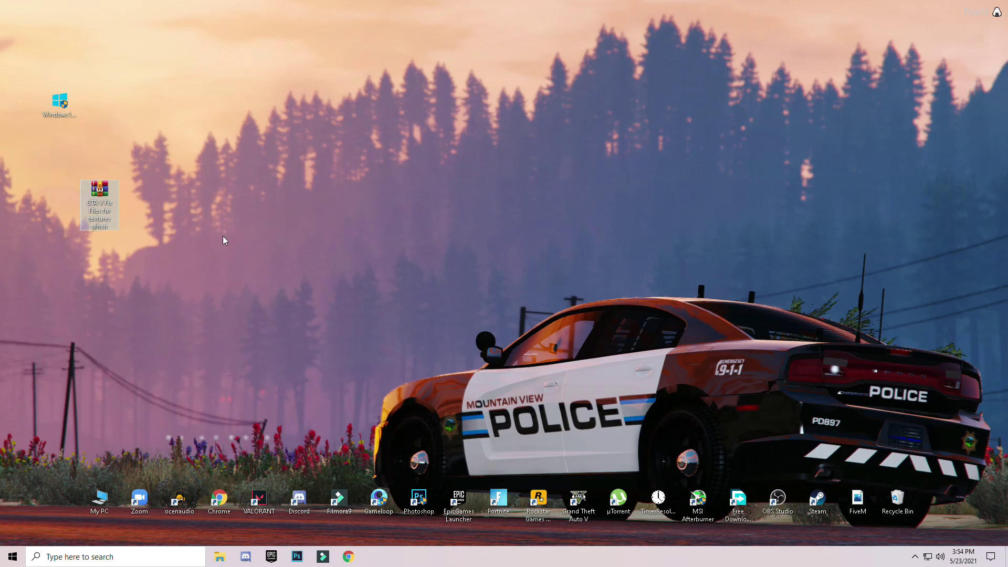
left_click_drag(112, 194, 152, 180)
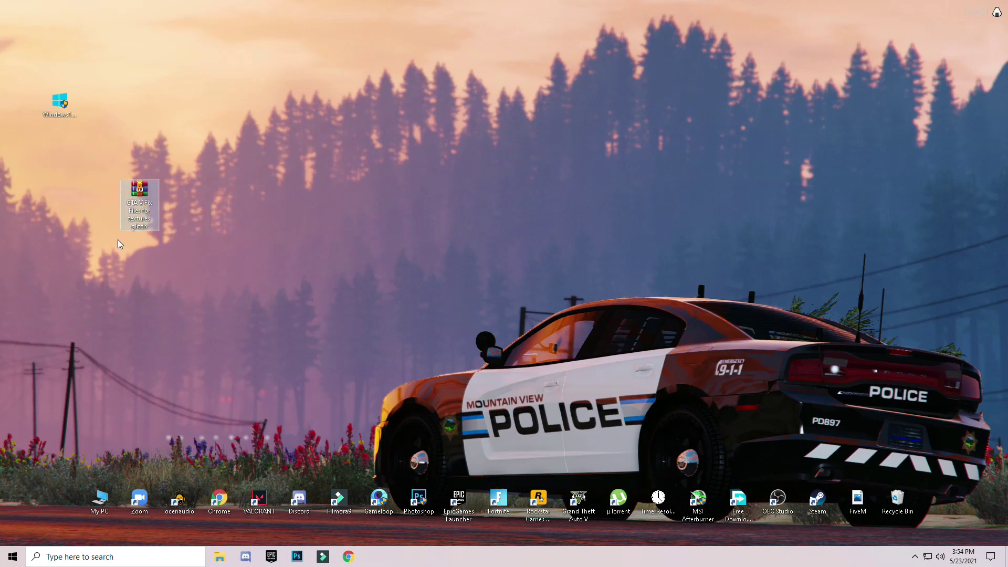
right_click(143, 200)
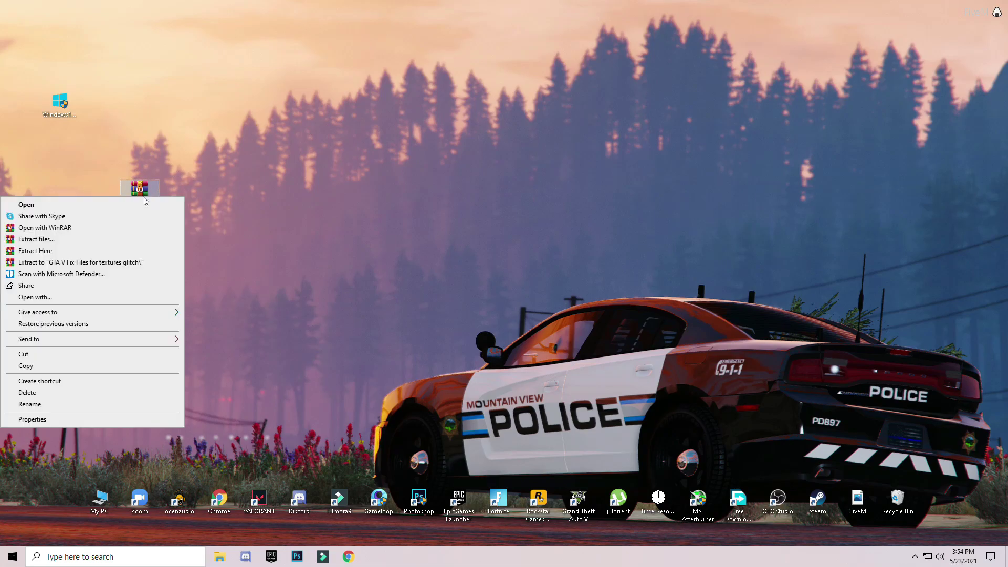
left_click(45, 251)
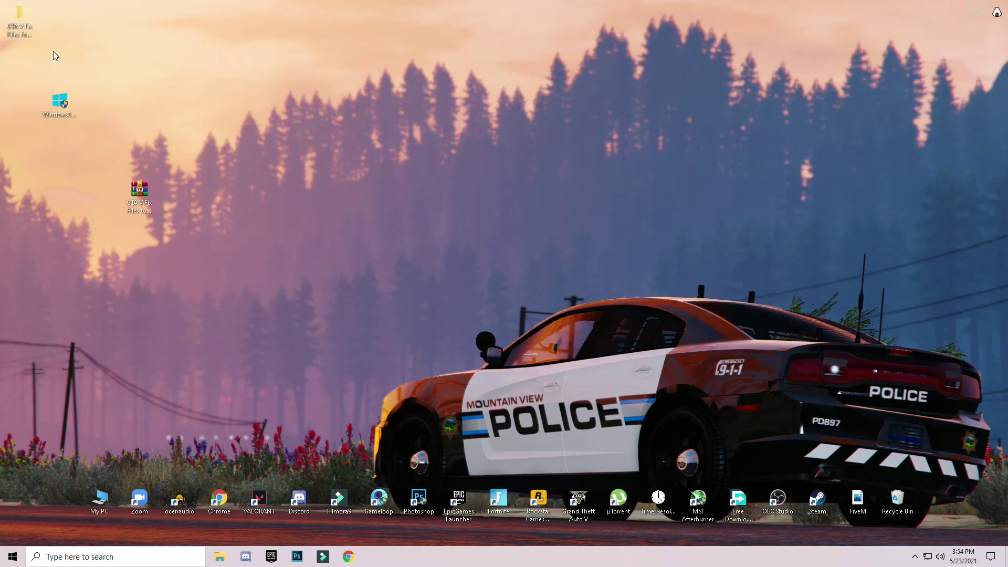
Open the extracted fix folder, select its 13 files, and minimize the window
left_click_drag(199, 96, 357, 268)
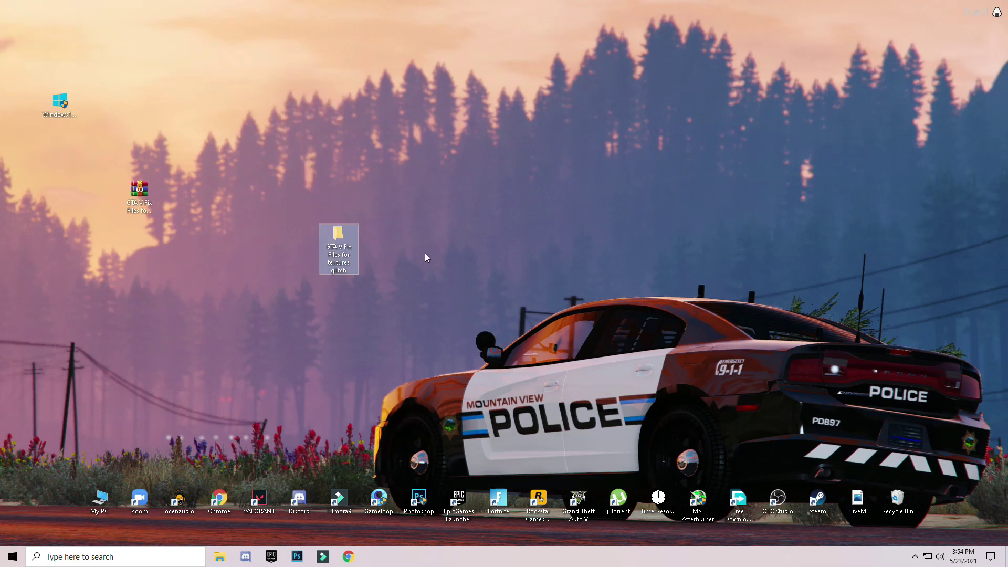
double_click(340, 243)
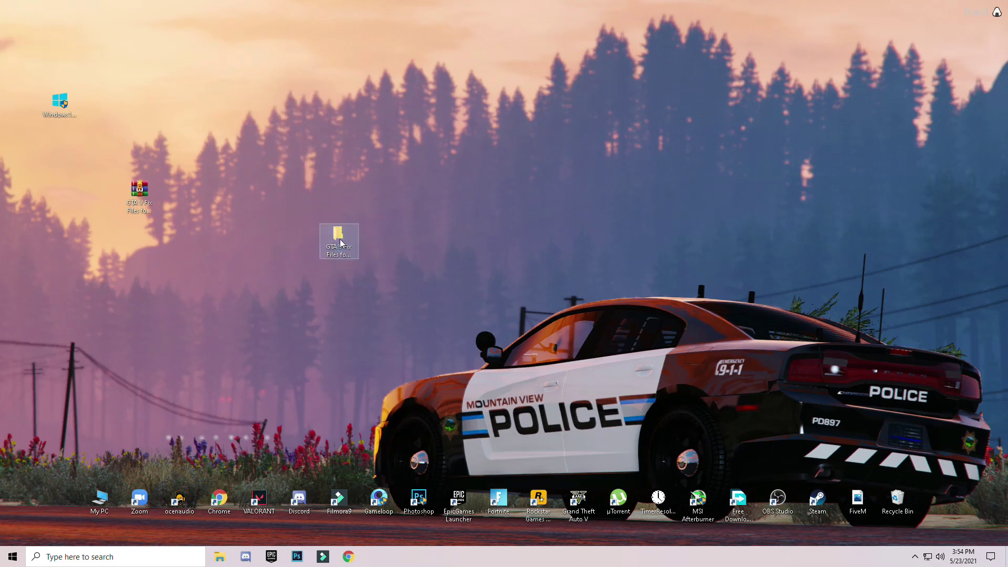
left_click_drag(191, 306, 173, 277)
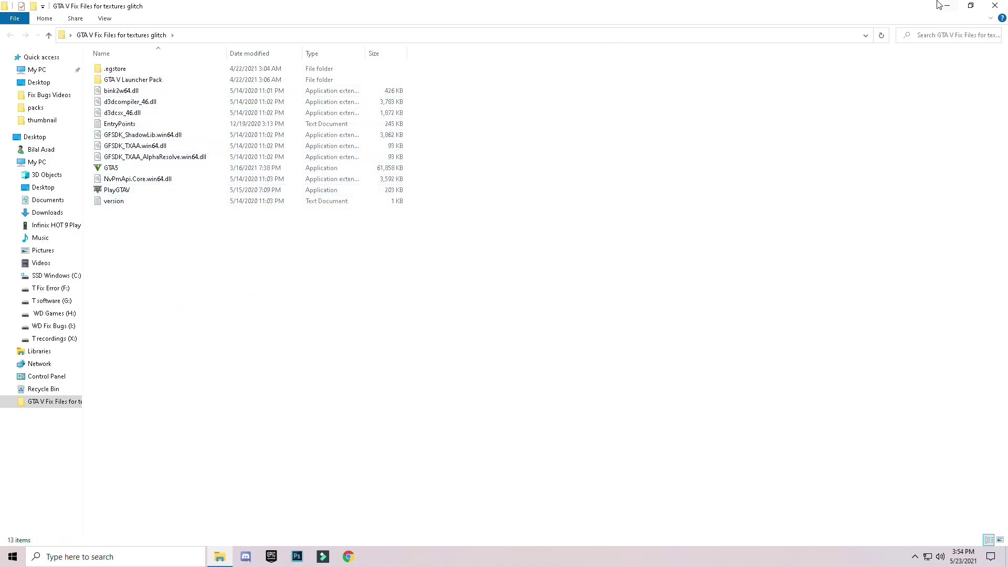
left_click(943, 5)
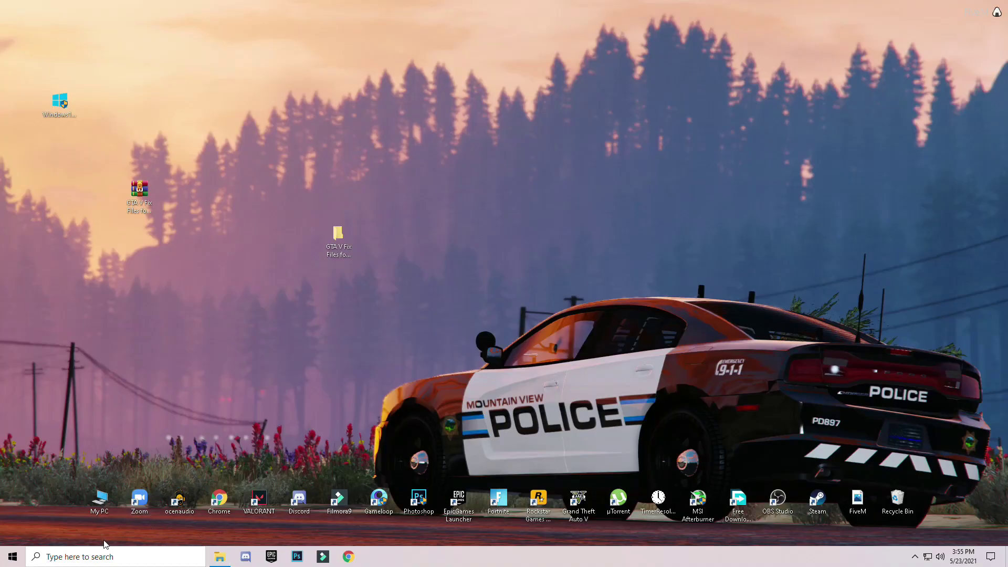
Launch the Run dialog from Windows search with the appdata path
left_click(76, 555)
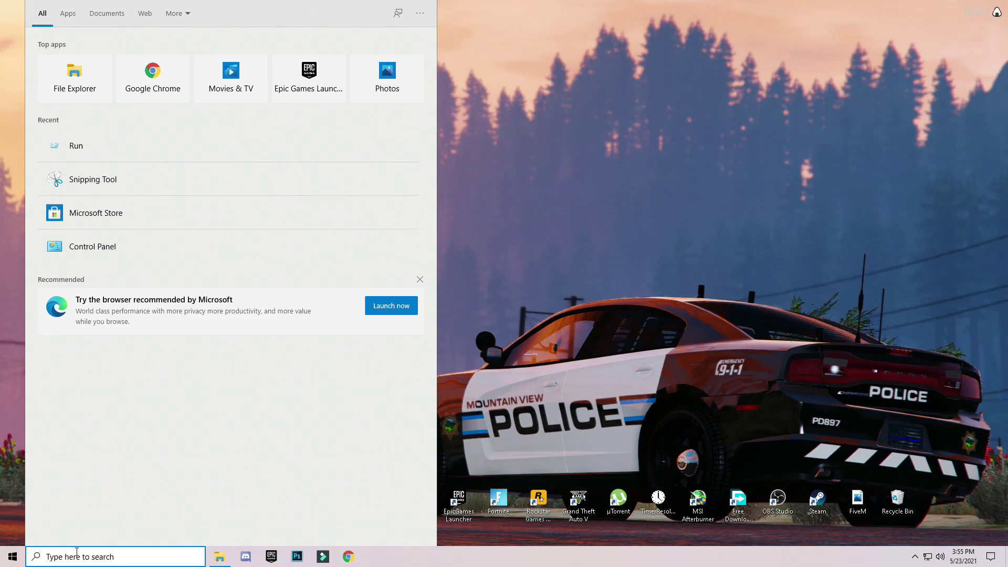
type("run")
key("Return")
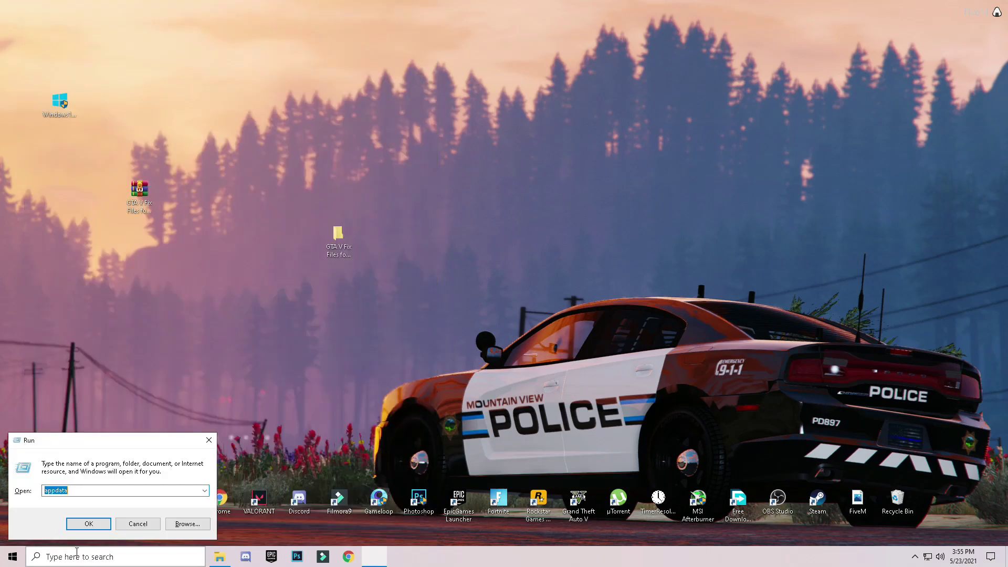
left_click_drag(101, 440, 129, 440)
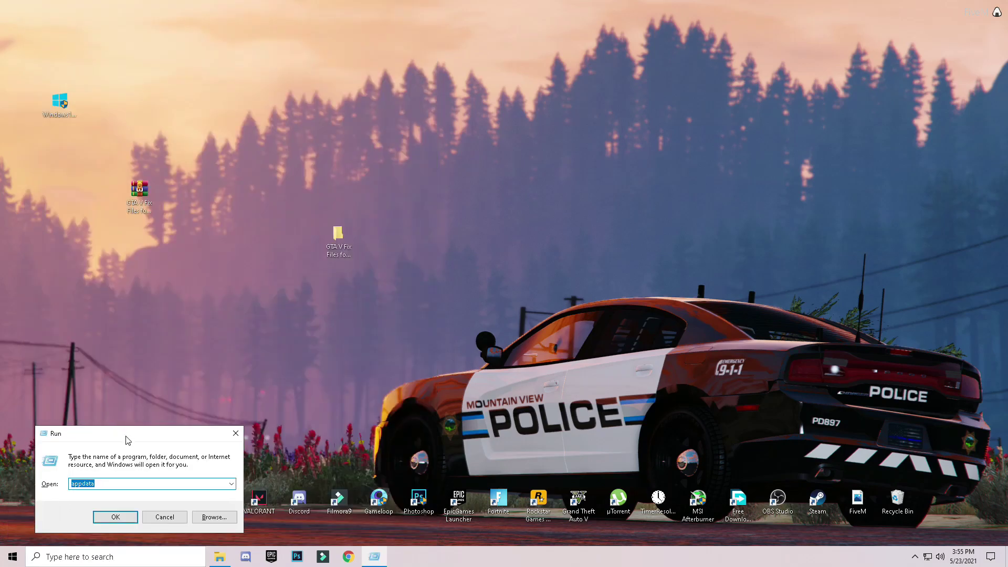
left_click(100, 481)
Open AppData, then Local, then the Rockstar Games folder
left_click(116, 518)
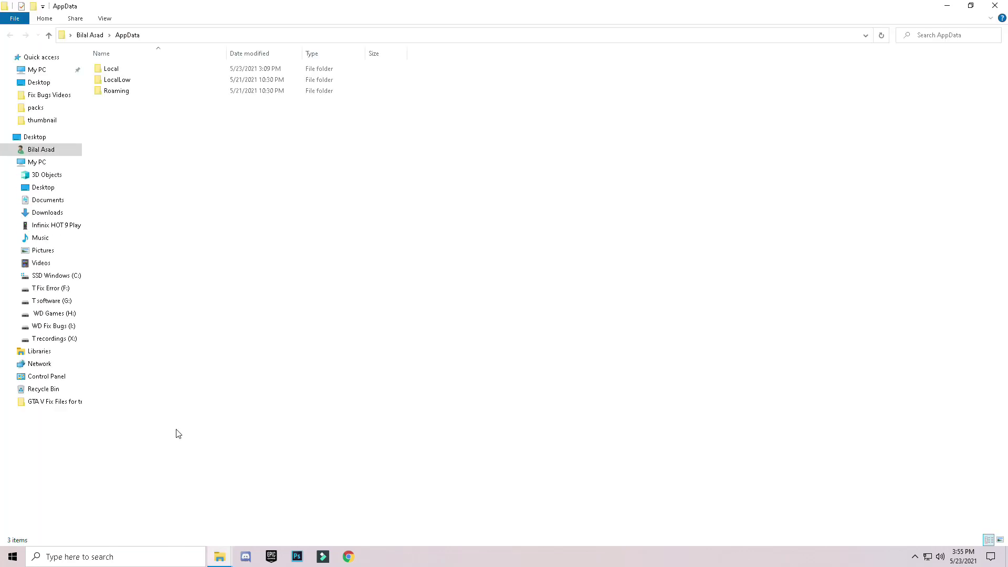
double_click(112, 69)
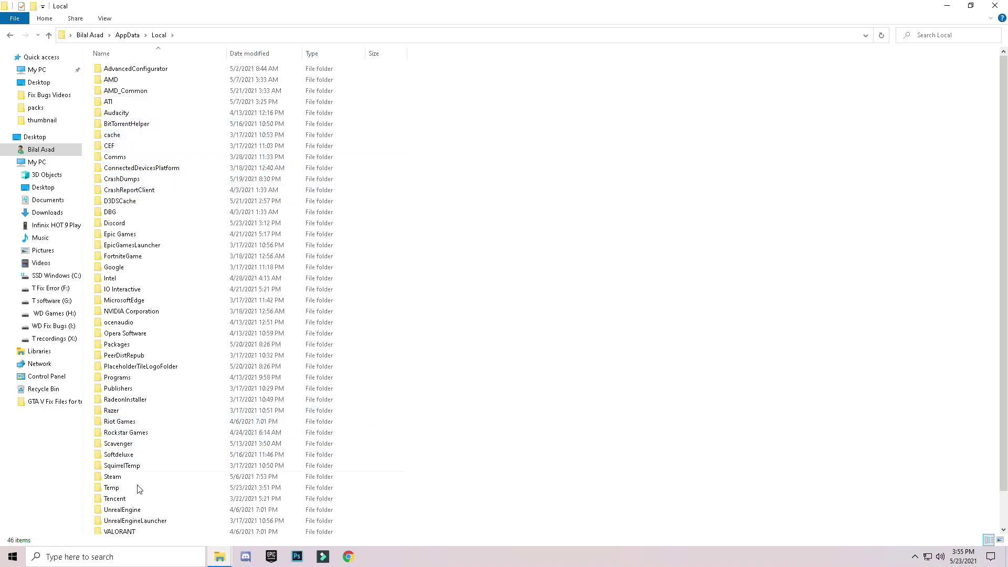
left_click(134, 434)
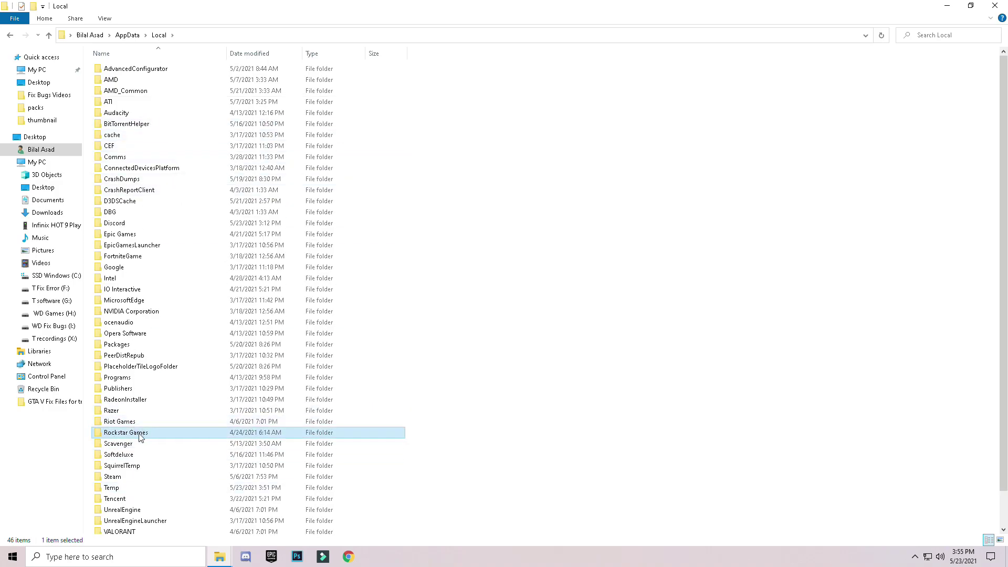
double_click(139, 435)
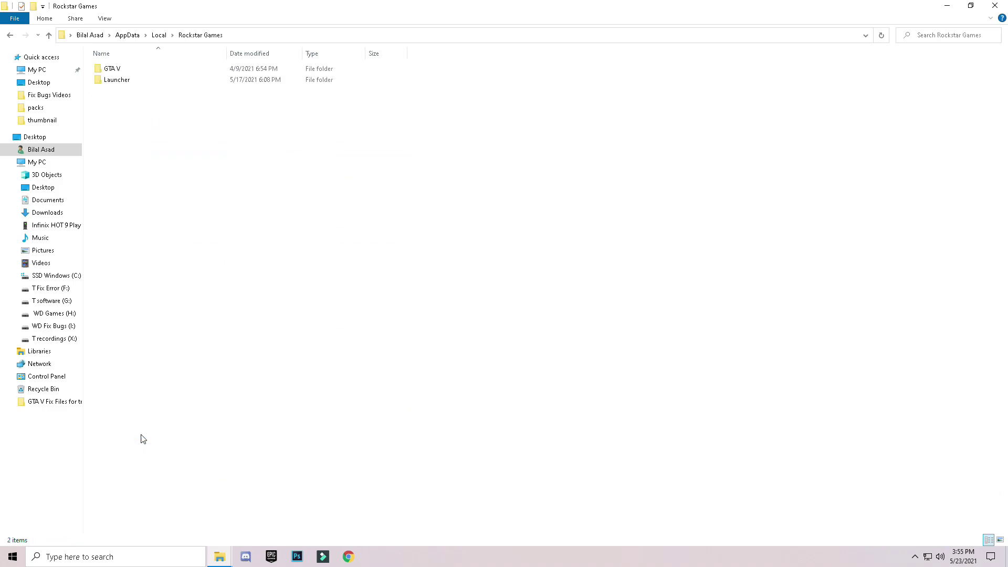
left_click(120, 84)
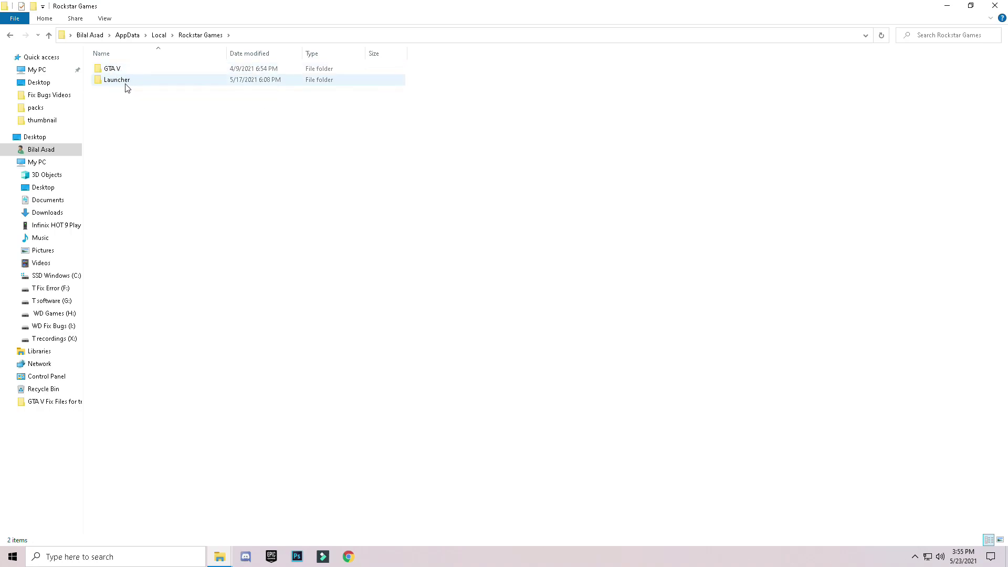
Open the Launcher folder, minimize it, and restore the GTA V Fix Files window
double_click(127, 83)
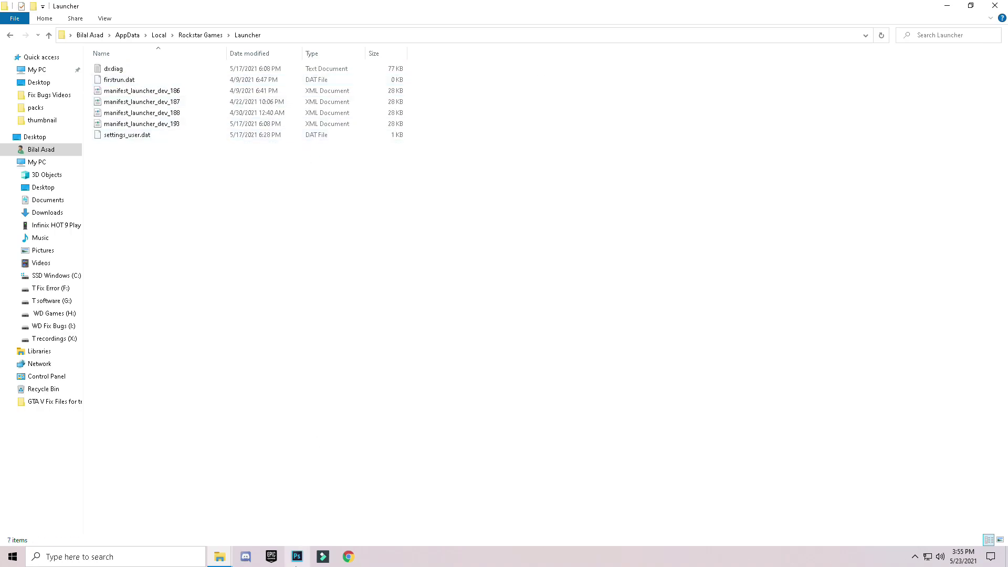
left_click(948, 6)
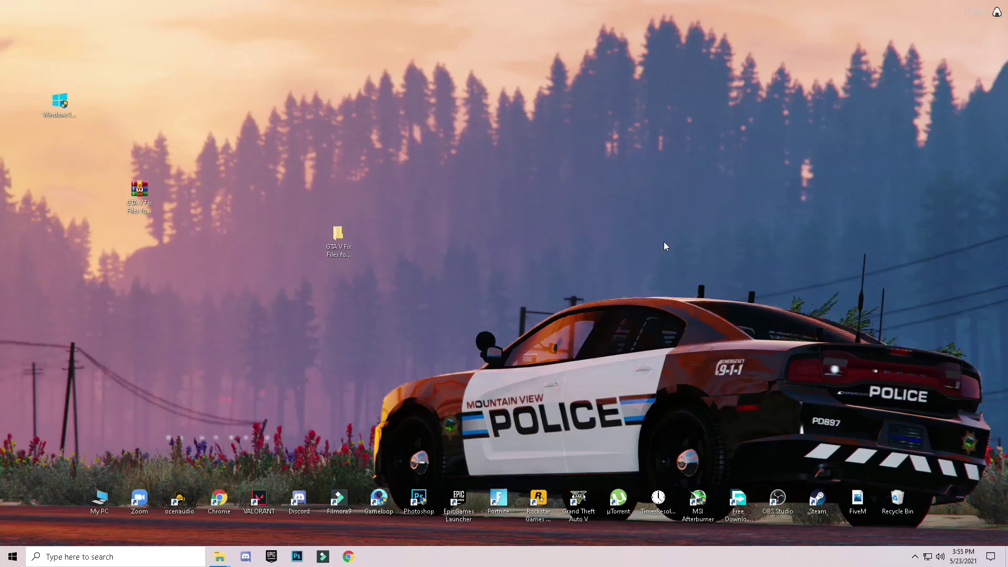
mouse_move(220, 560)
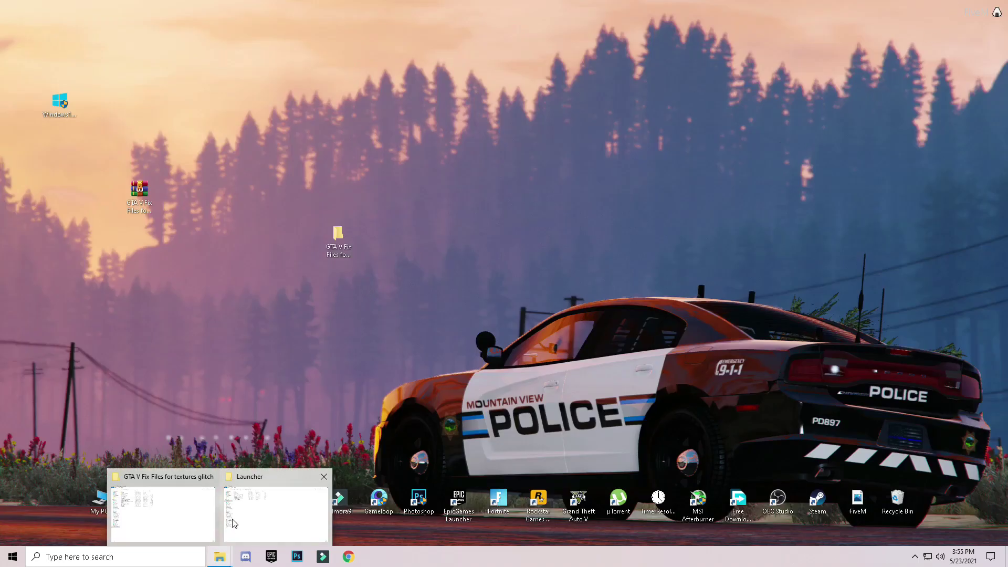
left_click(198, 515)
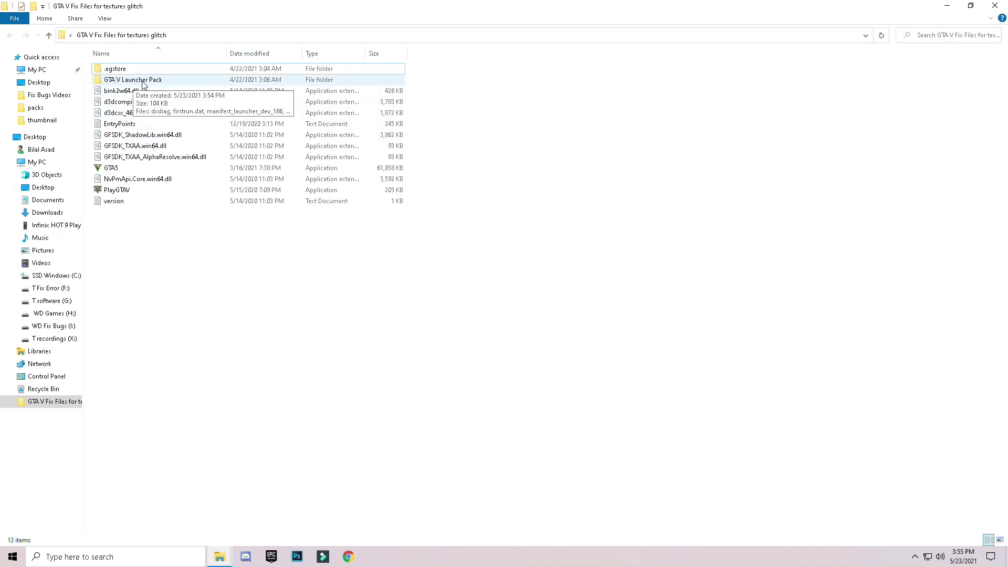
Copy the four files inside the GTA V Launcher Pack folder
double_click(143, 80)
left_click_drag(145, 145, 119, 68)
right_click(117, 71)
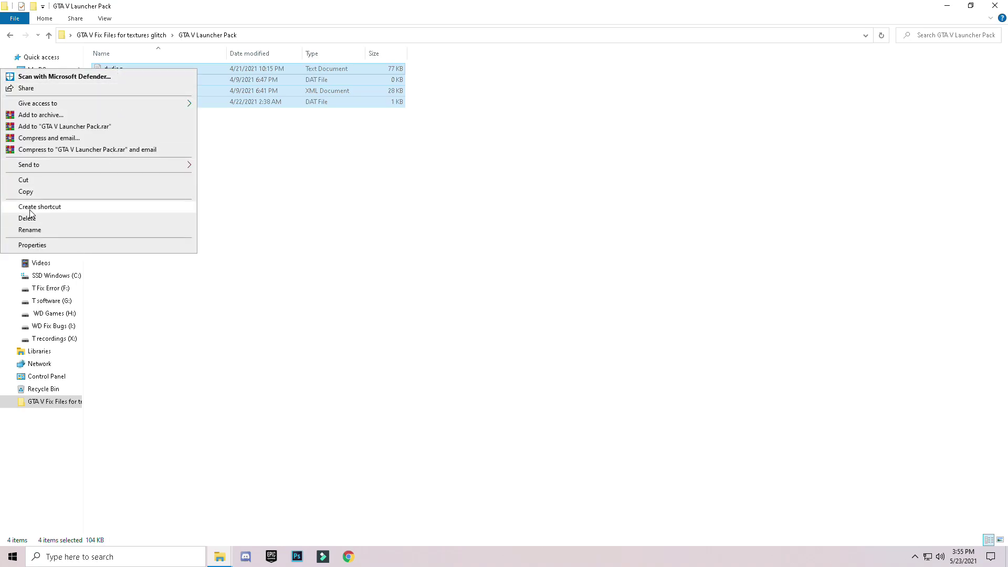
left_click(53, 194)
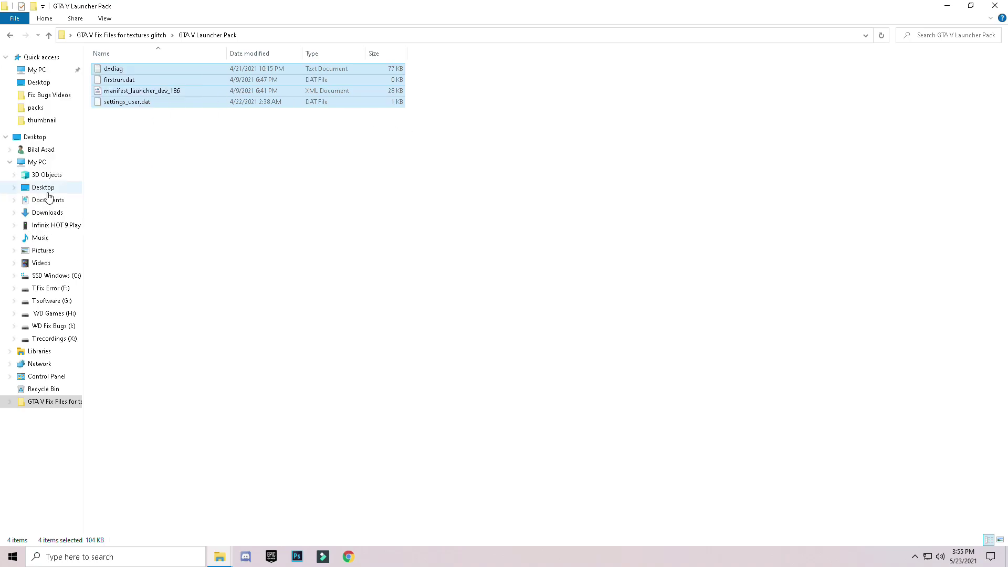
Paste them into the Rockstar Launcher folder, replacing the existing files
left_click(219, 561)
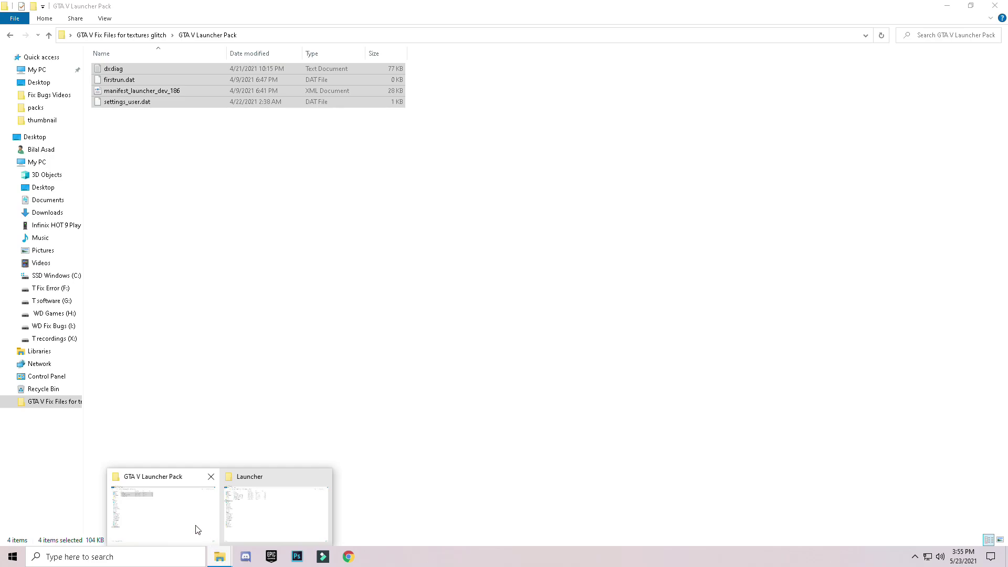
left_click(267, 507)
right_click(204, 242)
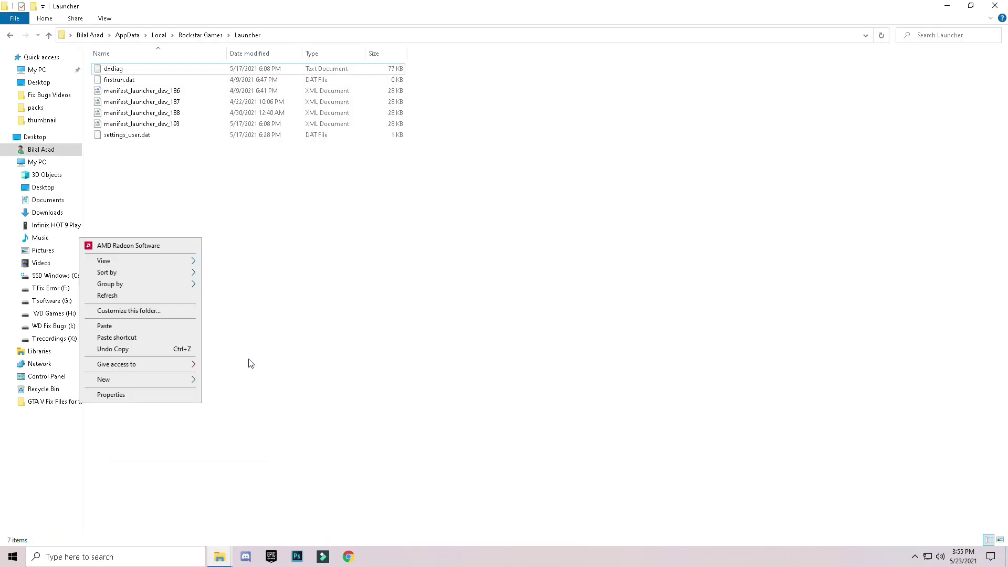
right_click(407, 299)
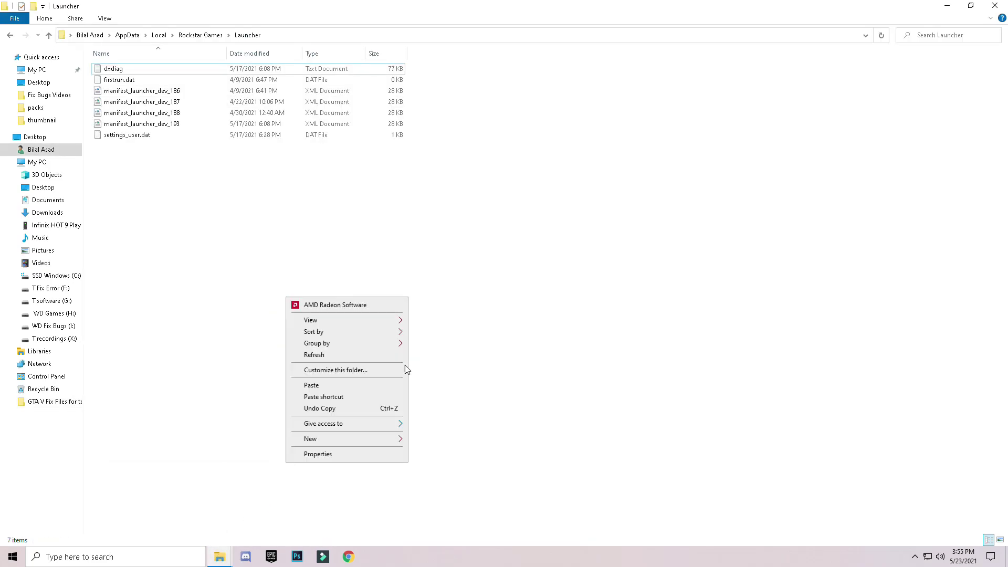
left_click(307, 386)
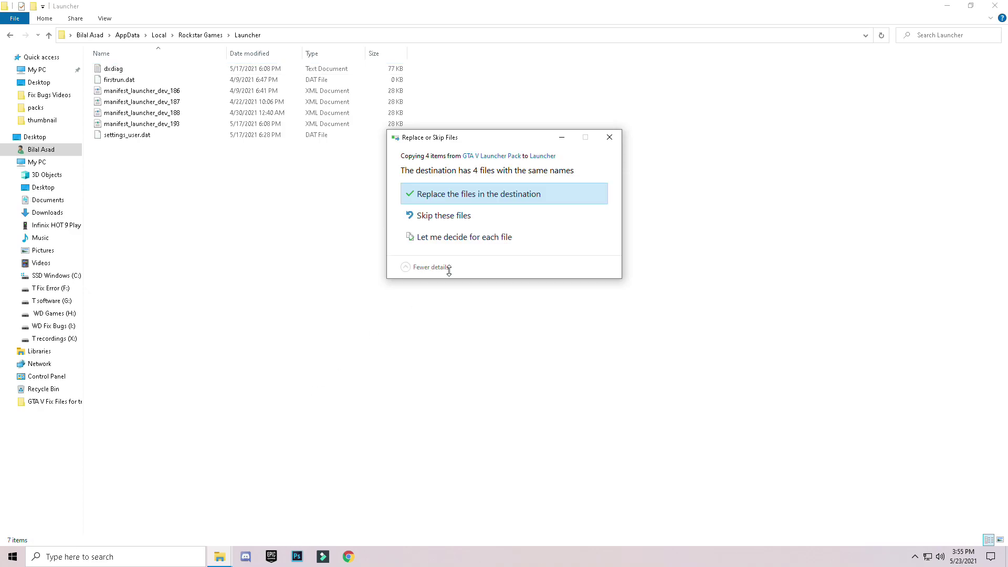
left_click(456, 198)
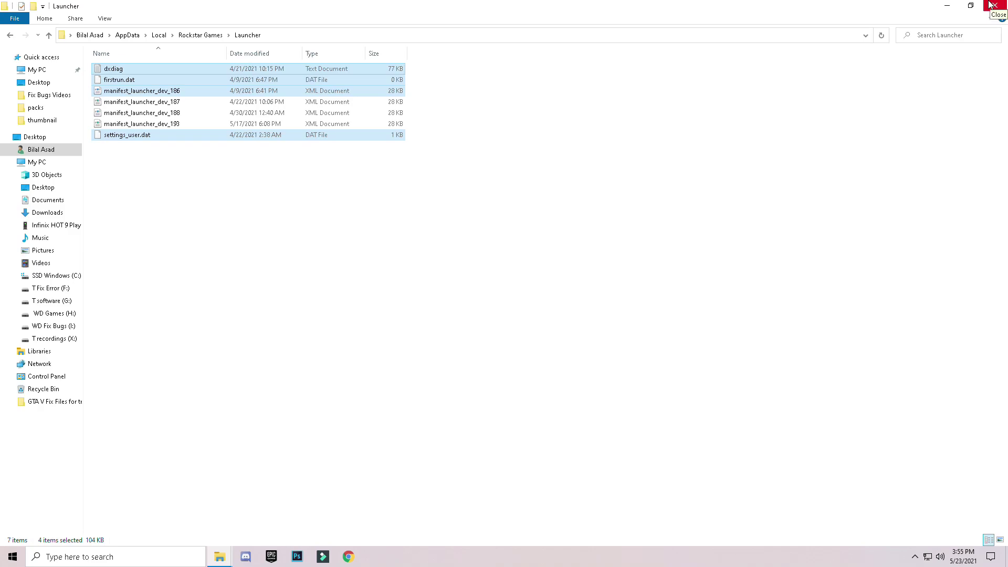
Close Launcher, return to the fix folder, and copy its eleven loose fix files
left_click(994, 6)
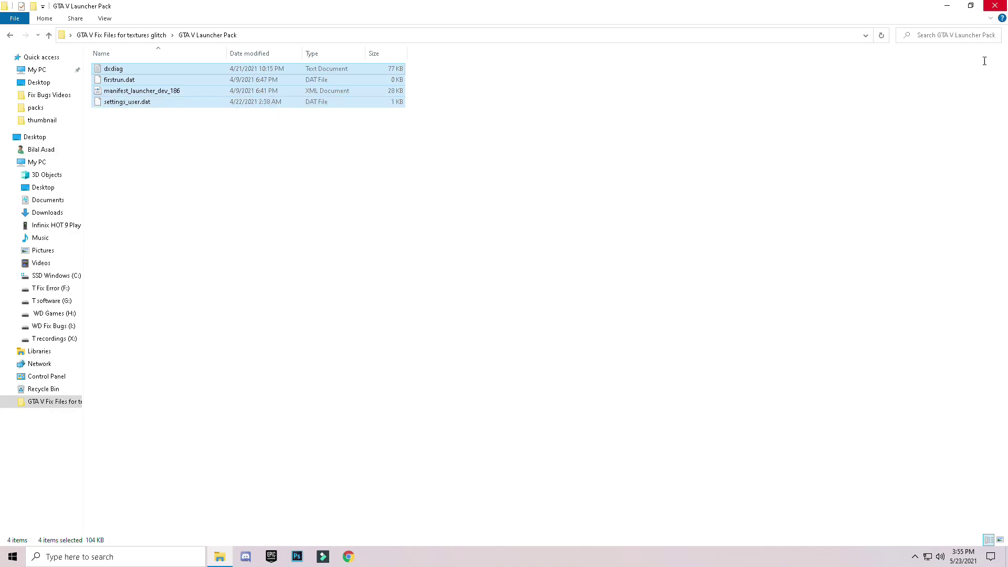
left_click(12, 35)
left_click(227, 342)
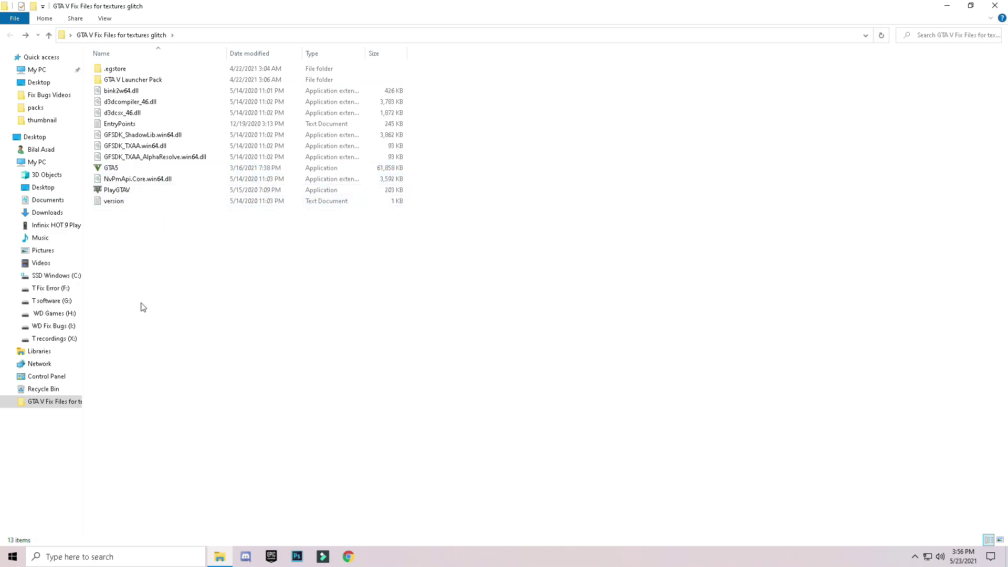
left_click_drag(125, 252, 149, 90)
right_click(229, 118)
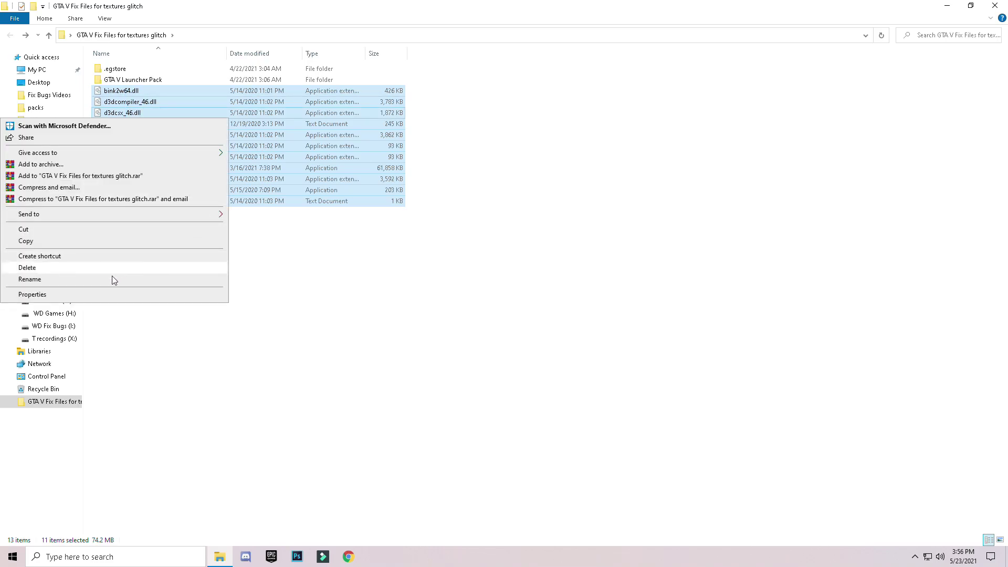
left_click(30, 242)
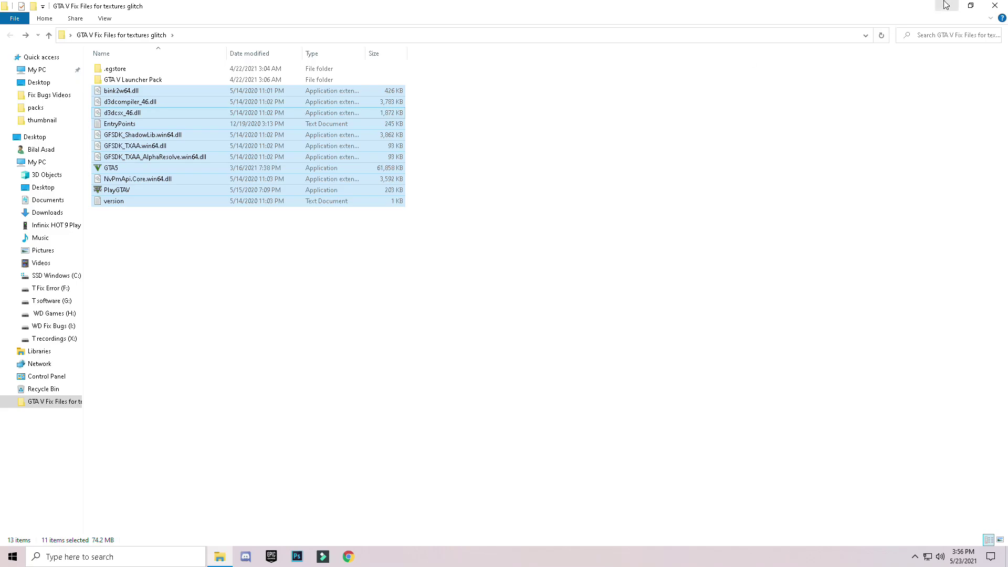
left_click(947, 6)
Browse from My PC into WD Games (H:) and open the GTAV folder
double_click(108, 507)
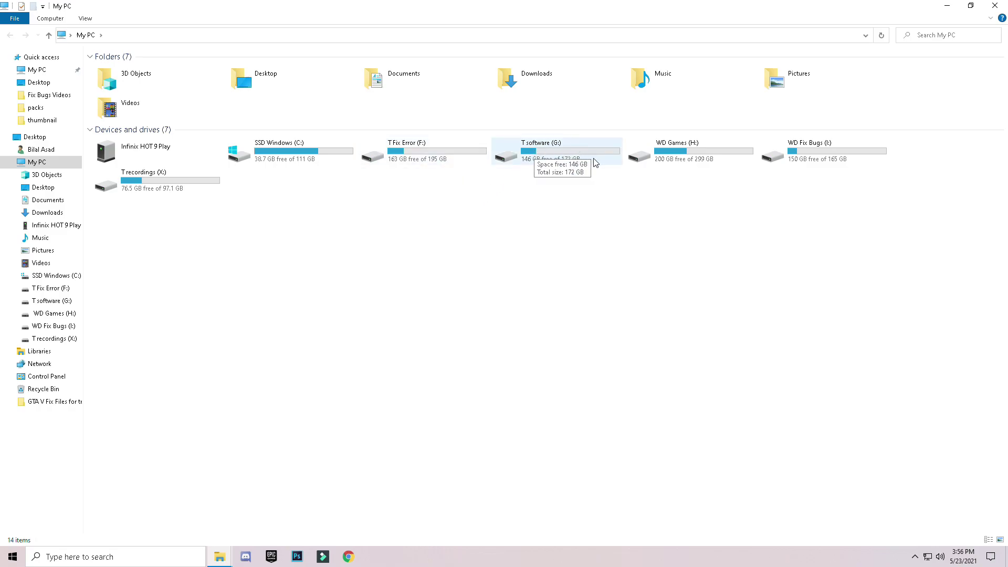
double_click(671, 157)
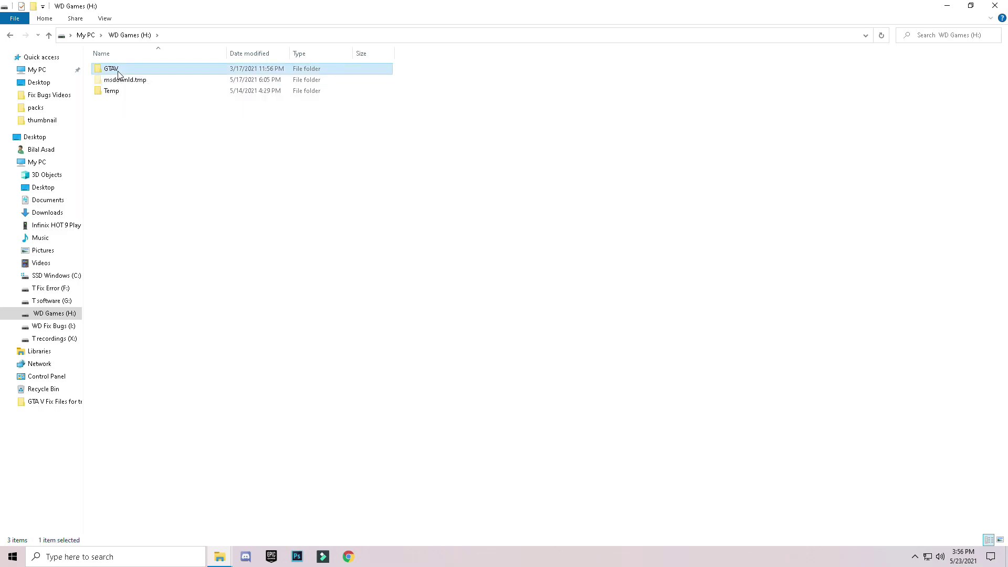
double_click(116, 71)
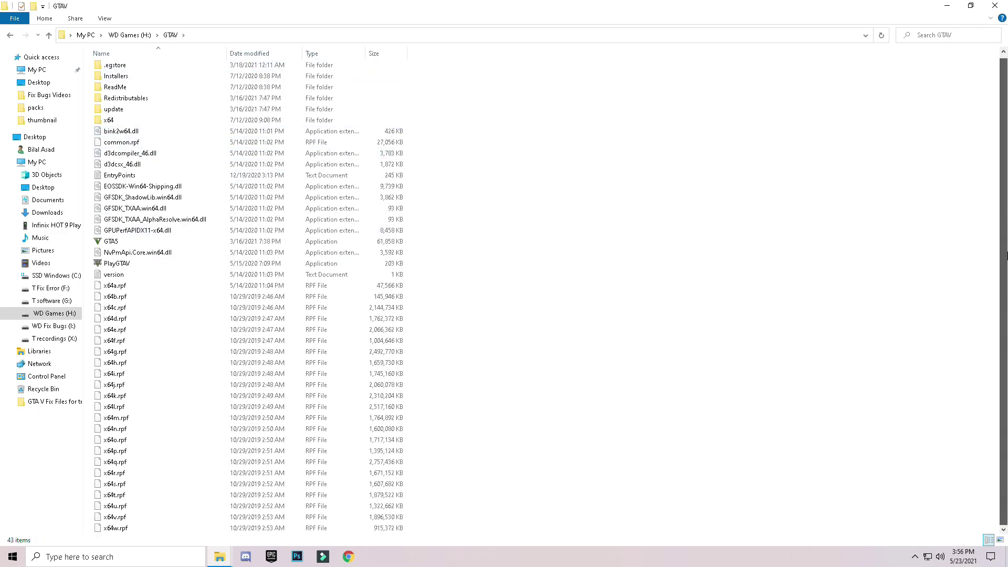
scroll(140, 204, "up", 1)
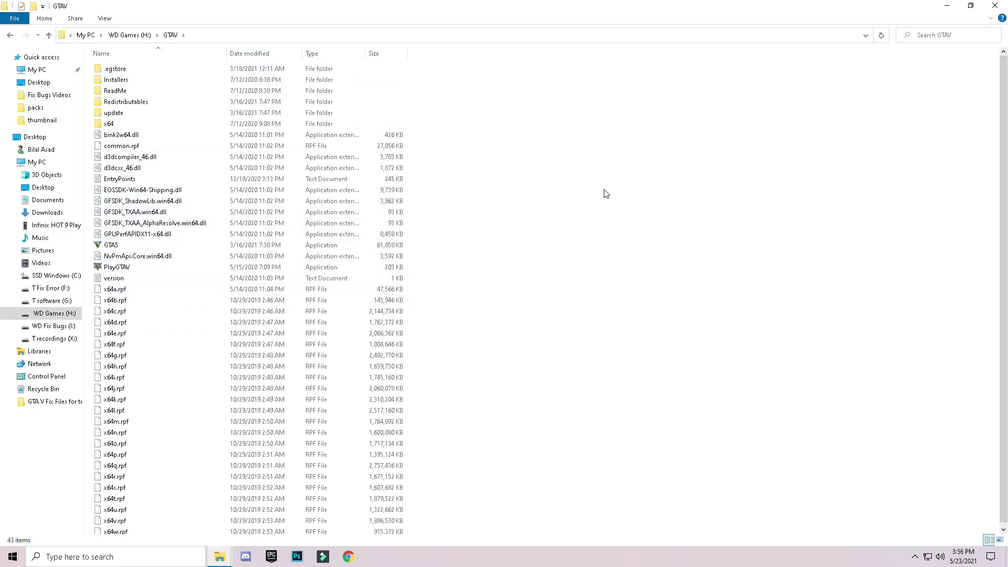
Paste the eleven fix files into GTAV, replacing same-named files, then minimise the window
right_click(552, 209)
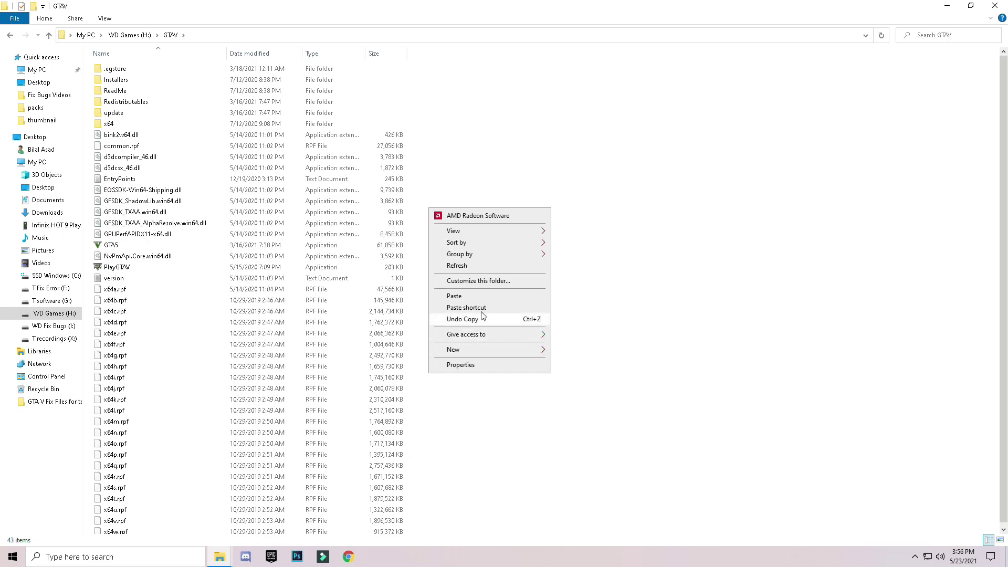
left_click(469, 301)
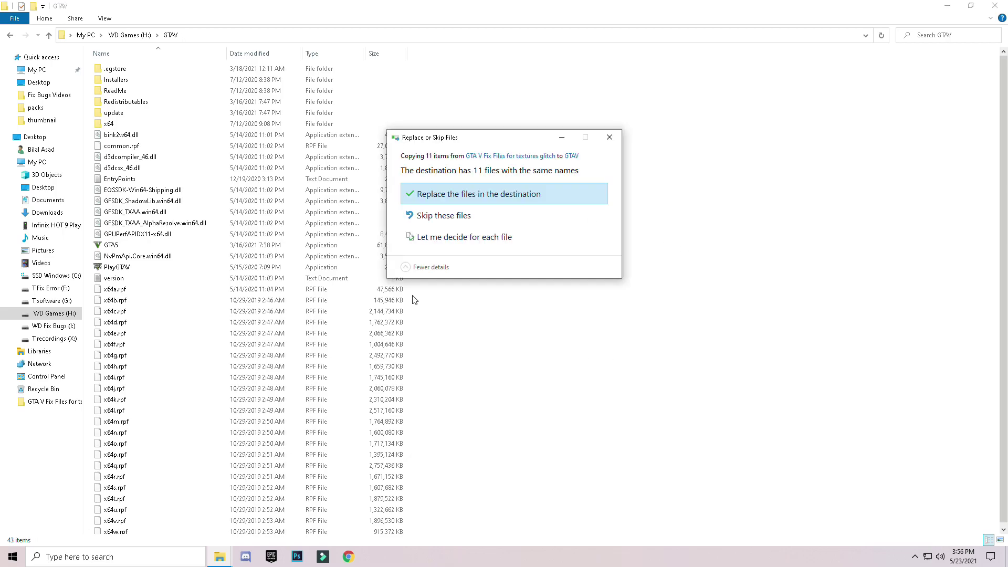
left_click(424, 197)
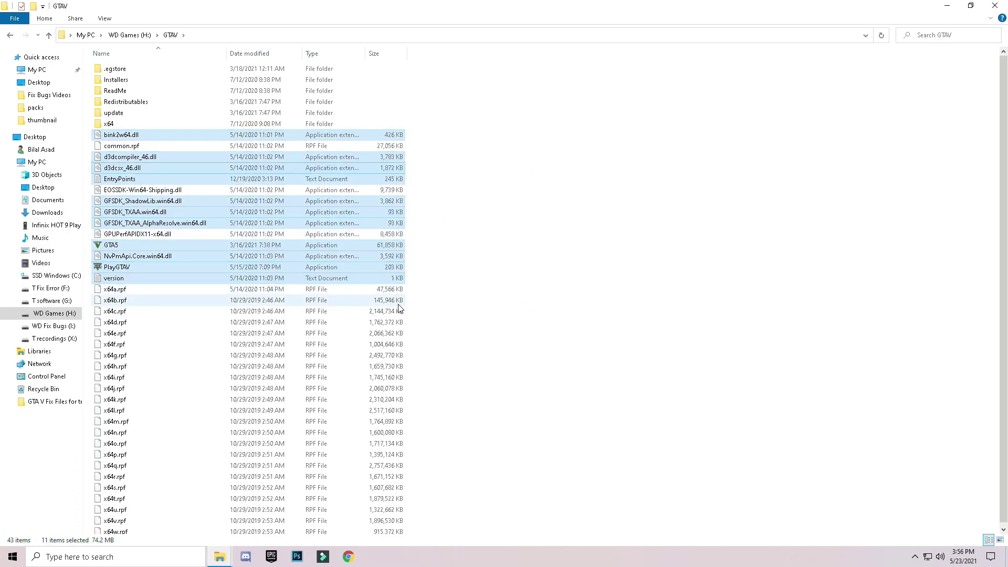
left_click(559, 336)
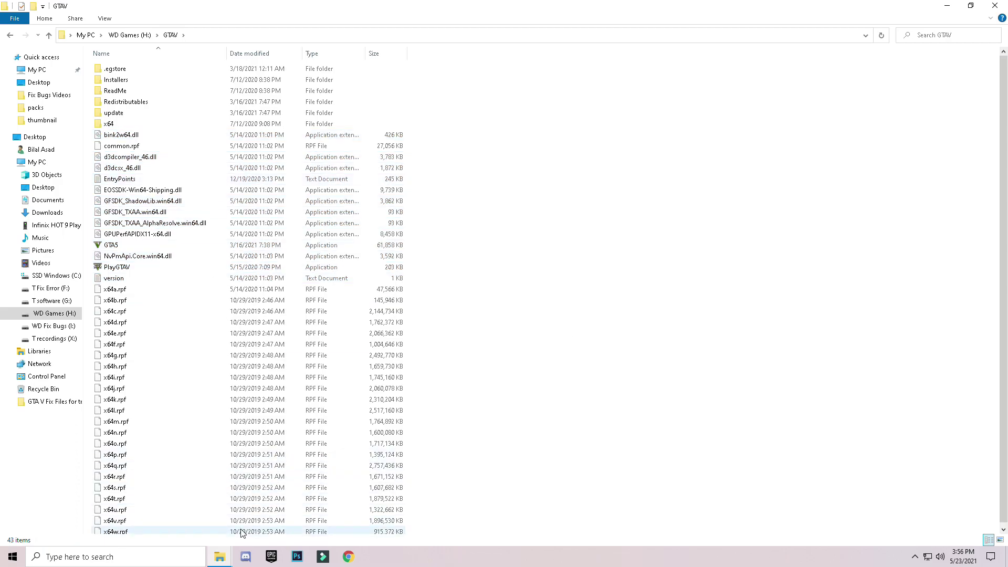
left_click(947, 6)
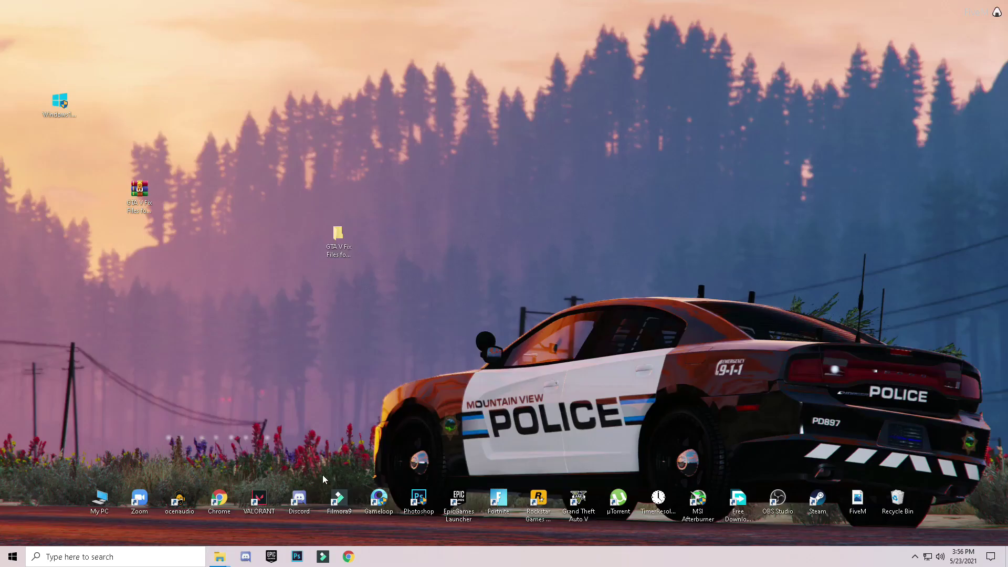
Copy all 19 items (Pending folder and manifest files) from the fix pack's .egstore folder
mouse_move(221, 563)
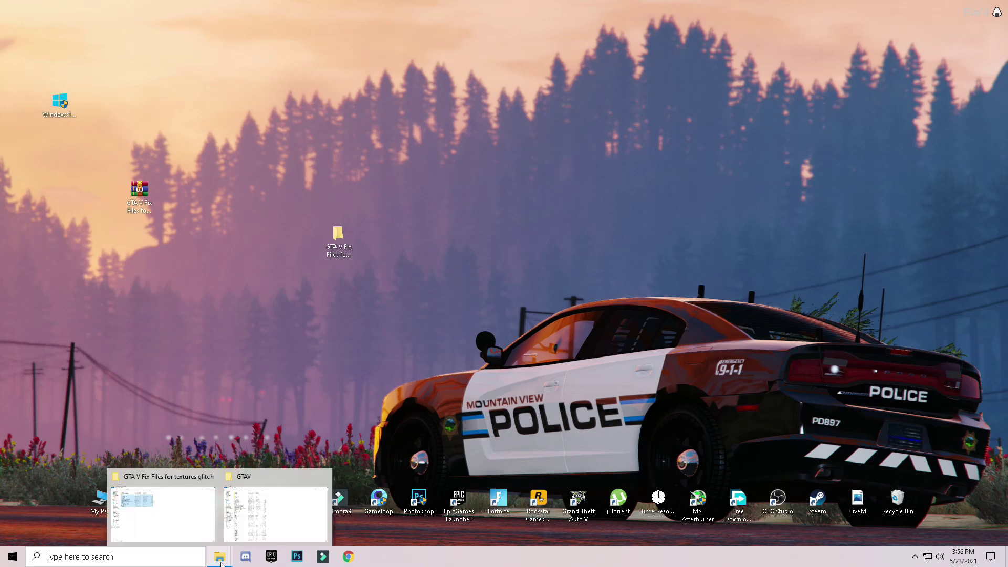
left_click(235, 535)
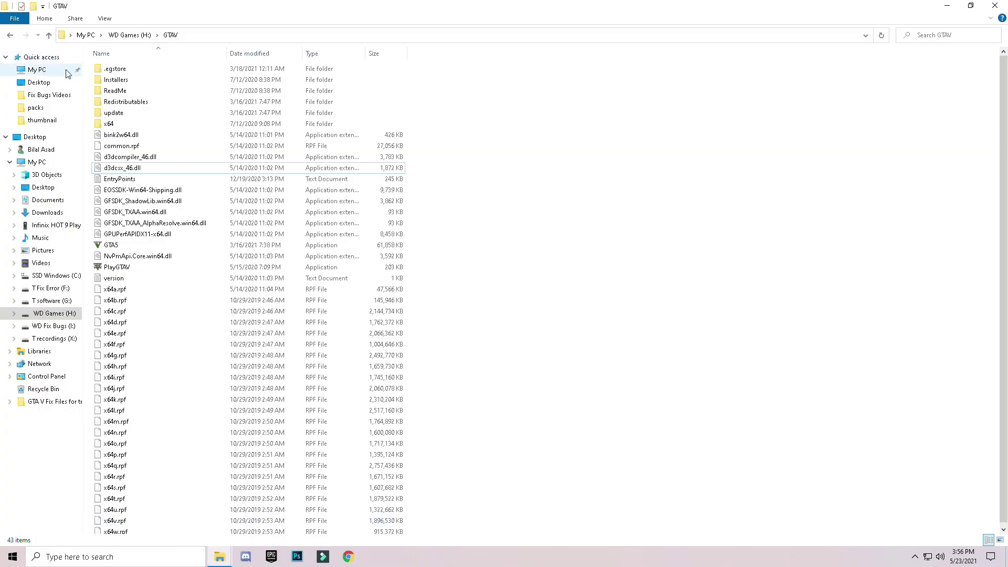
mouse_move(215, 556)
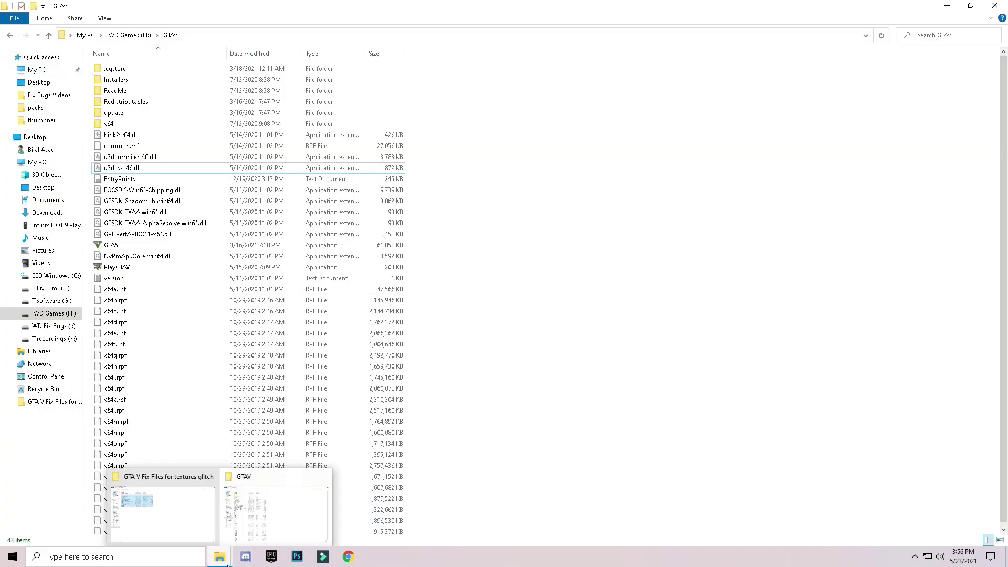
left_click(190, 519)
left_click(119, 71)
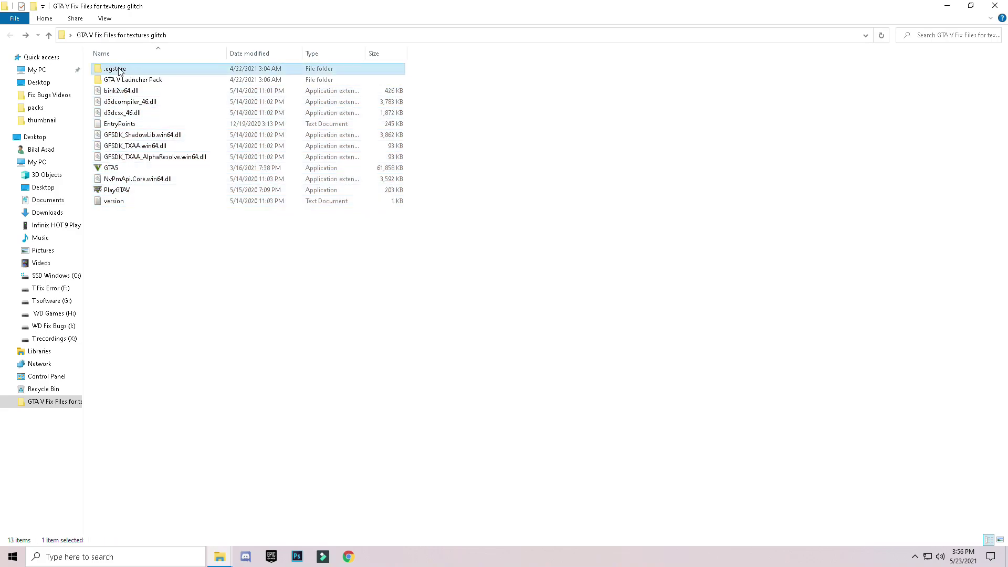
double_click(129, 73)
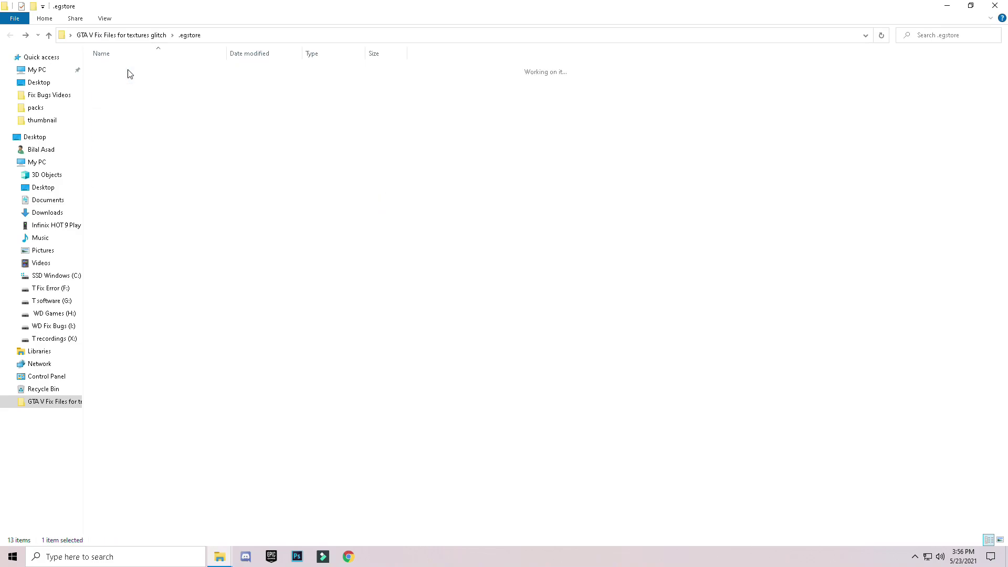
left_click_drag(184, 390, 106, 64)
right_click(170, 234)
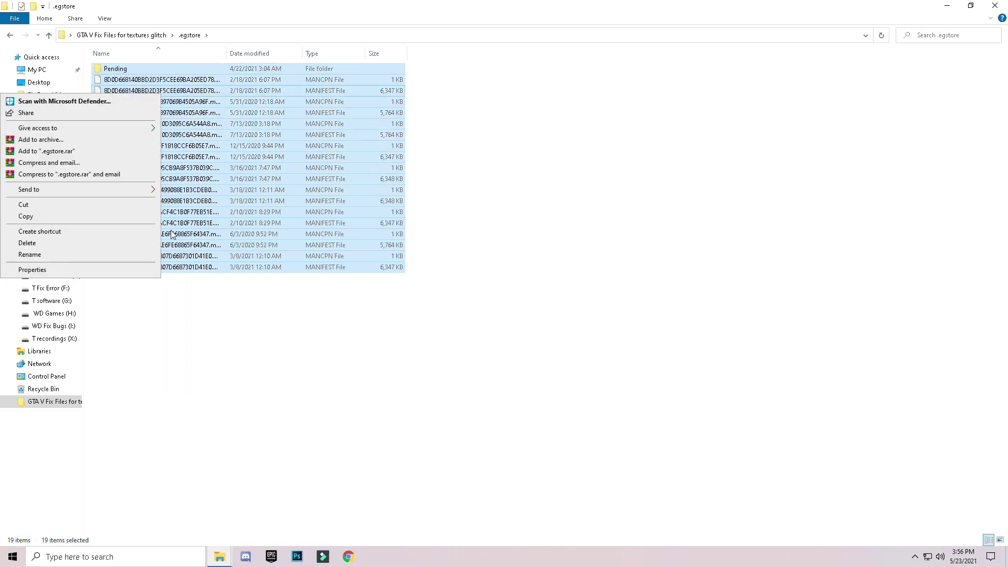
left_click(34, 217)
Paste the fix files into the game's GTAV .egstore folder, replacing existing files, and close both windows
mouse_move(221, 559)
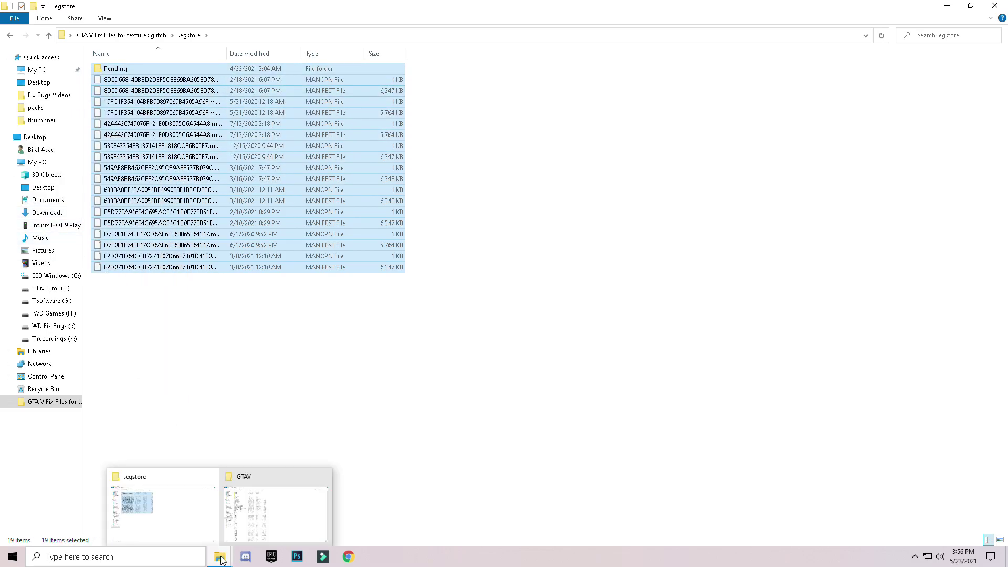
left_click(257, 532)
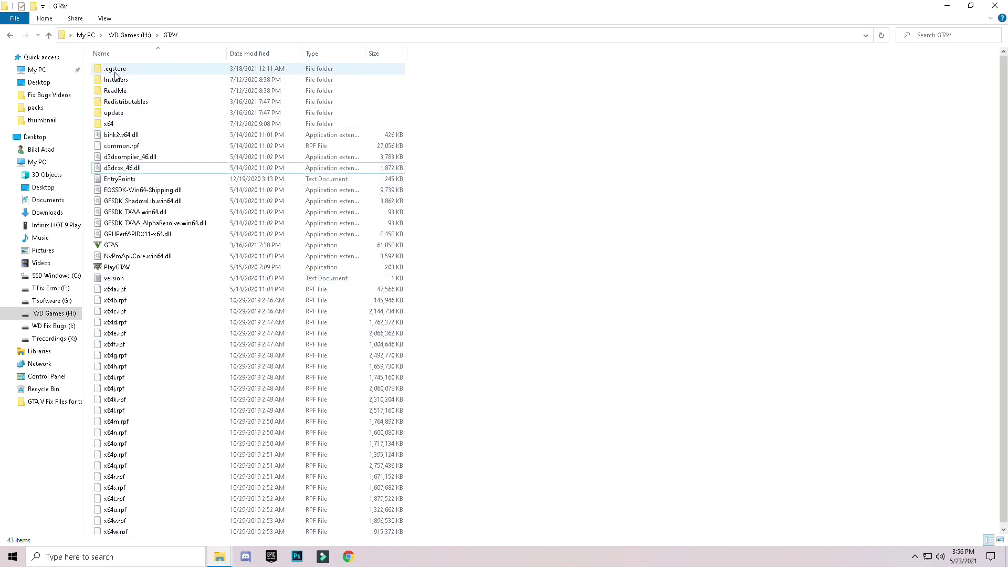
left_click(115, 72)
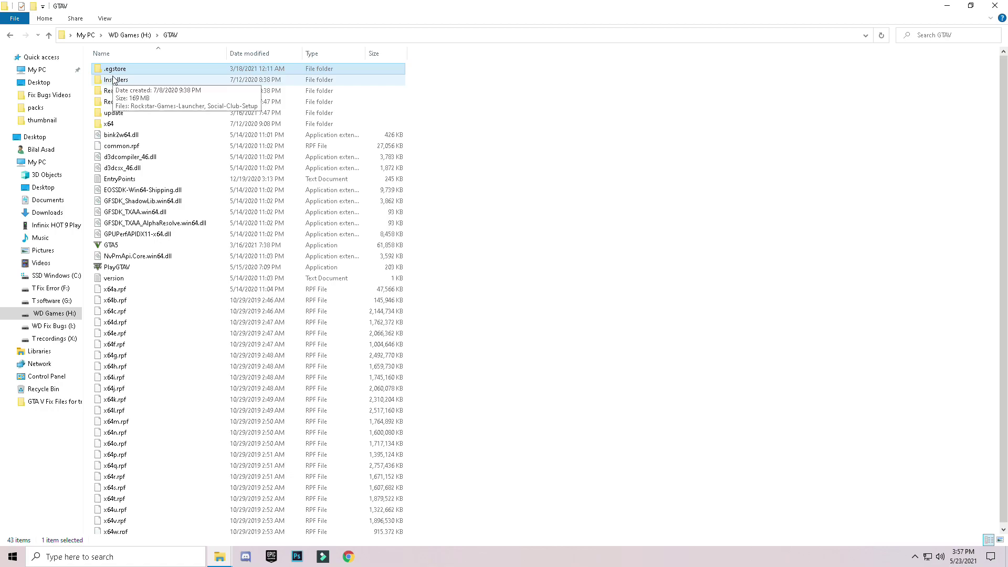
double_click(140, 71)
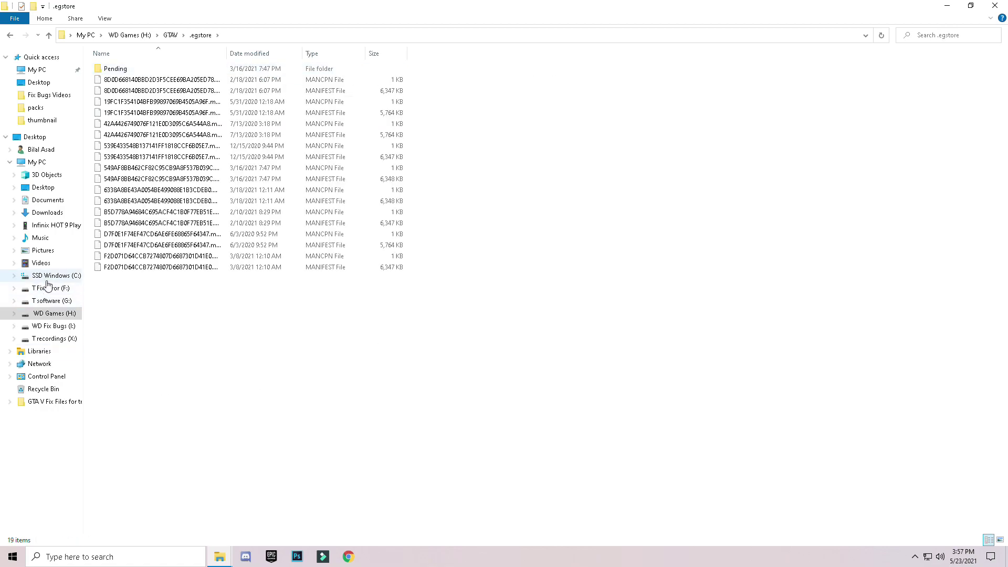
right_click(219, 342)
left_click(157, 431)
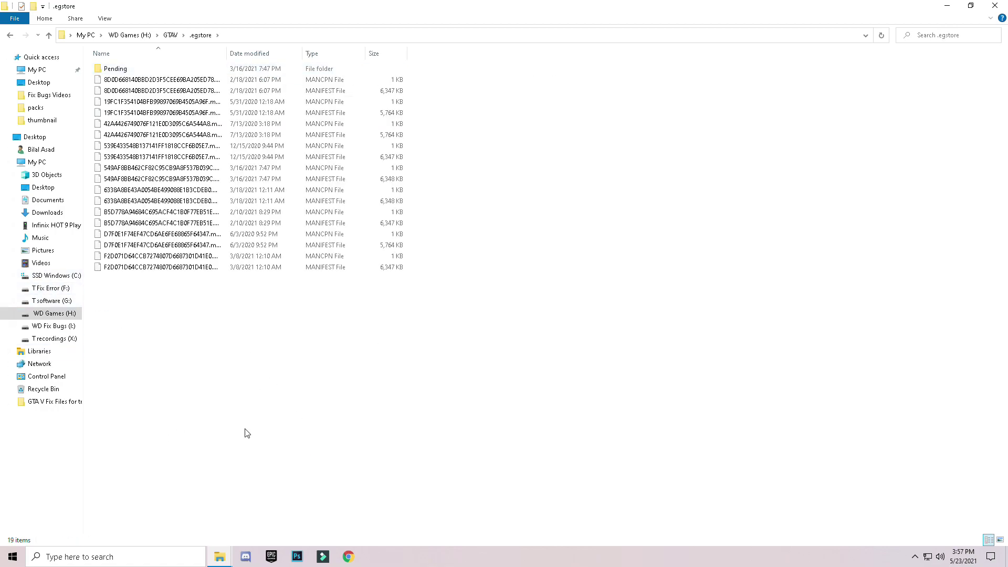
left_click(412, 191)
left_click(996, 6)
left_click(996, 6)
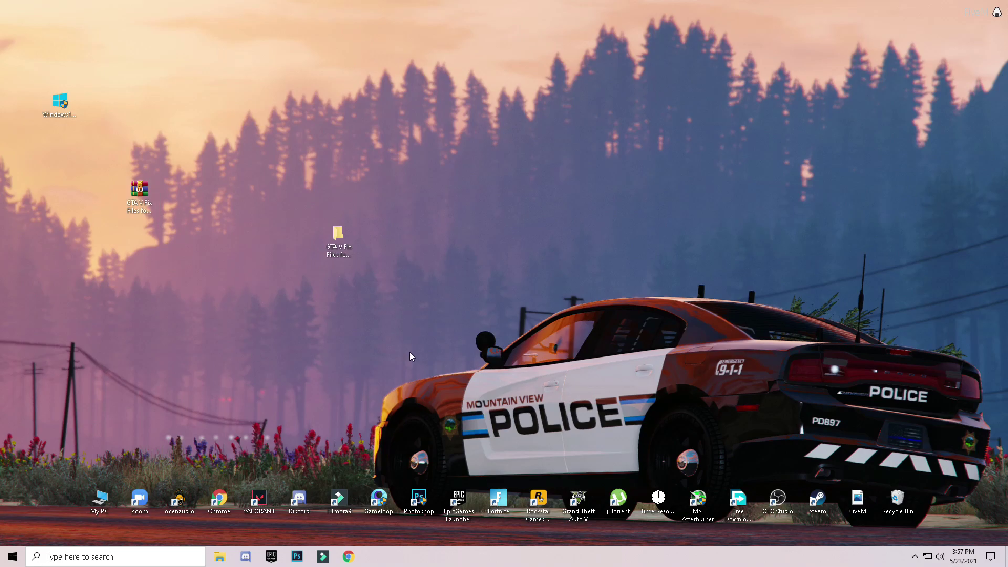
Open the C:\Windows\Temp folder through the Run app using 'temp'
left_click(142, 556)
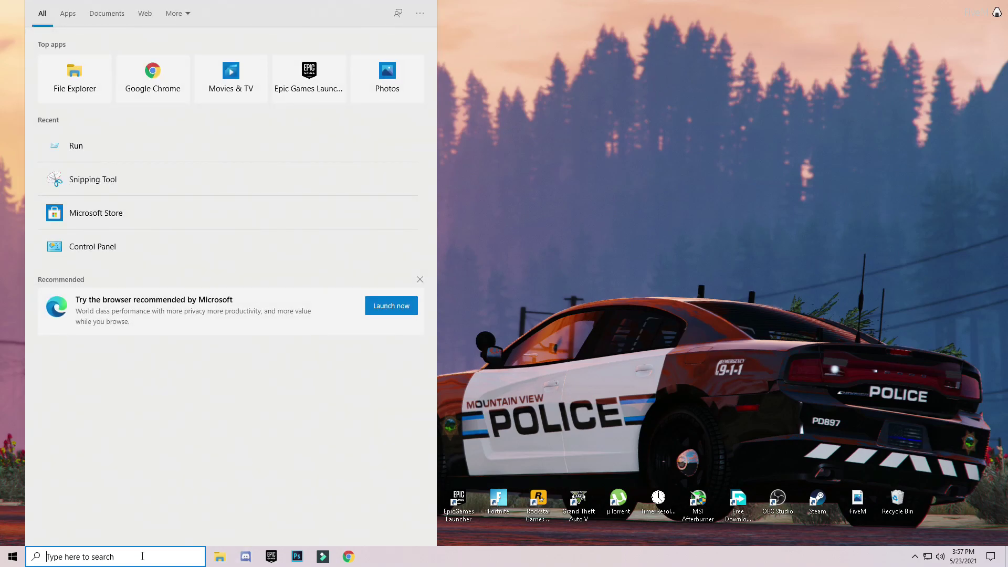
type("run")
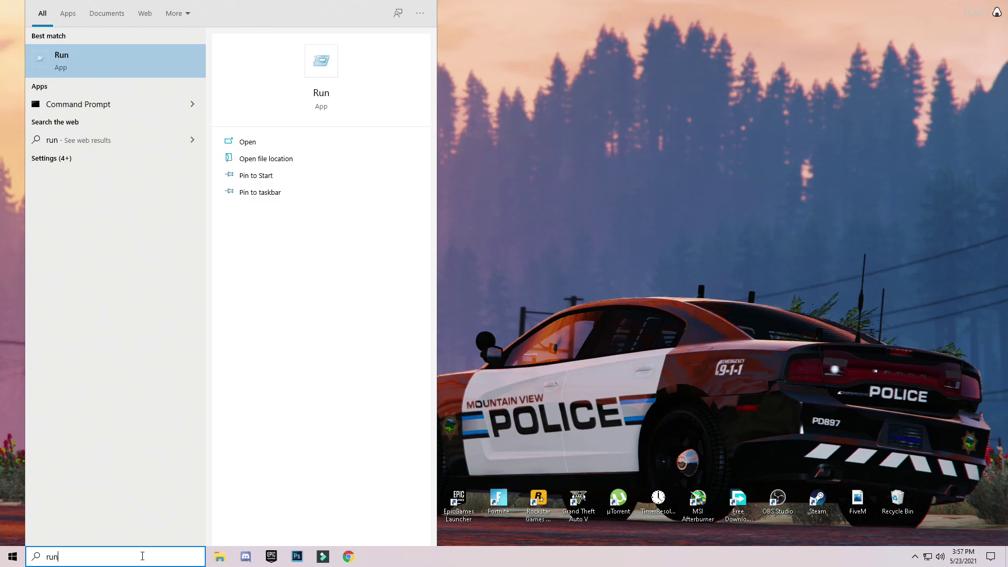
key("Return")
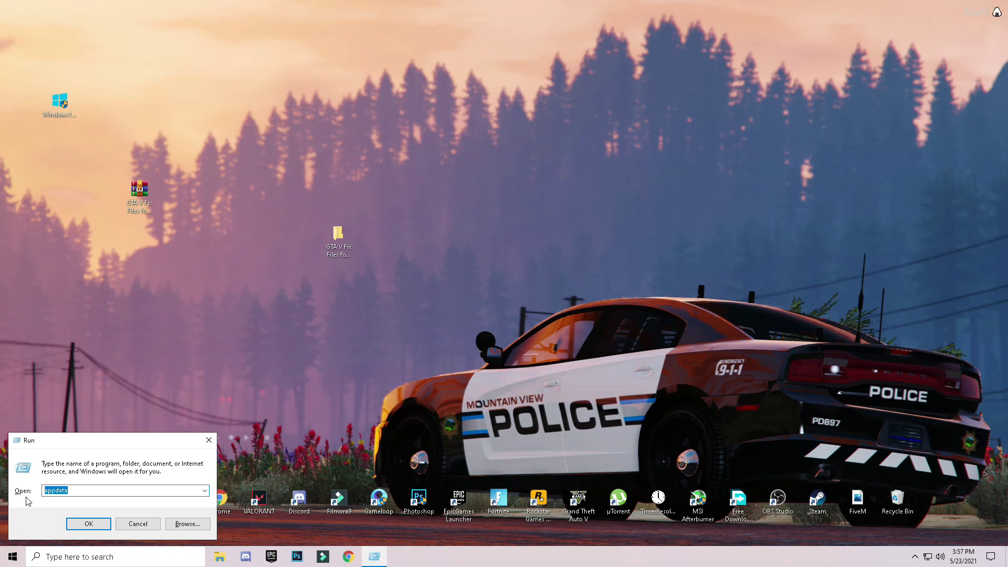
type("temp")
key("Return")
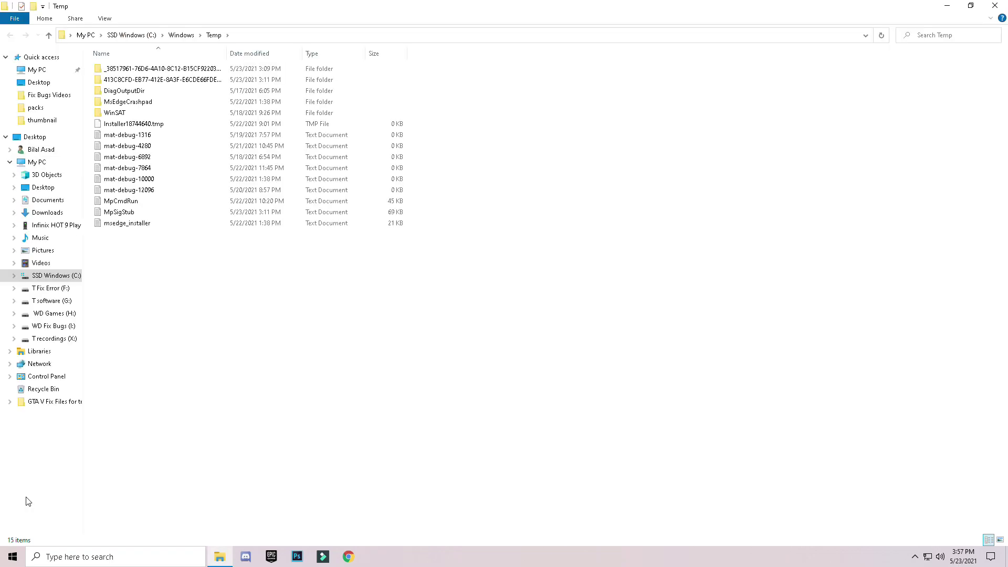
Delete all 15 Temp items, leaving one Installer .tmp file, and close the window
left_click_drag(152, 339, 148, 65)
right_click(150, 93)
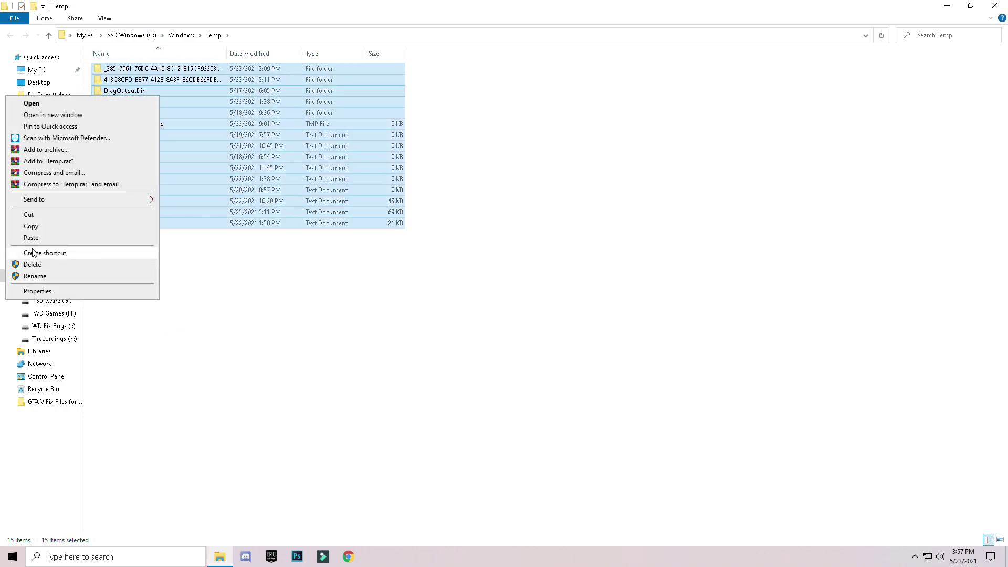
left_click(52, 266)
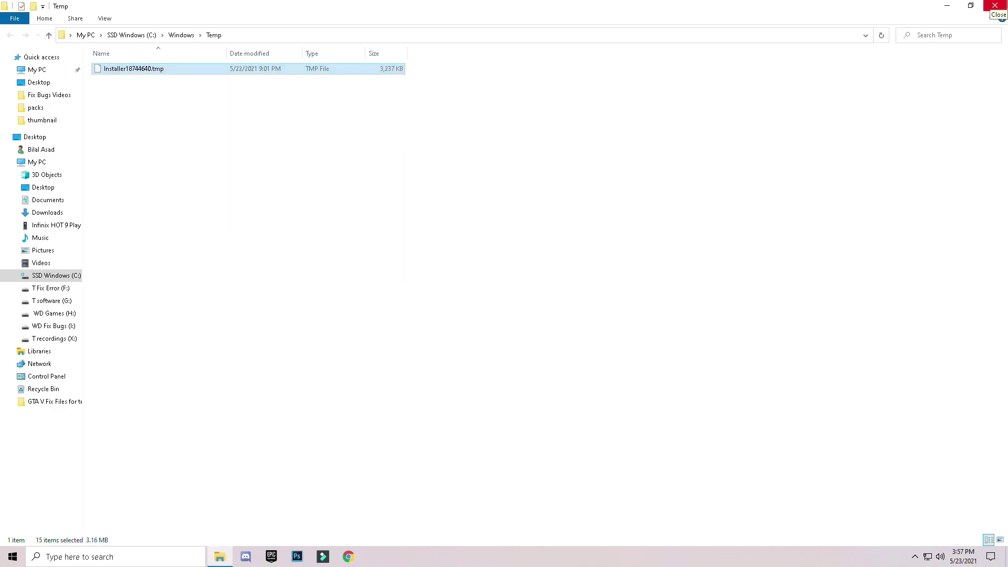
left_click(143, 122)
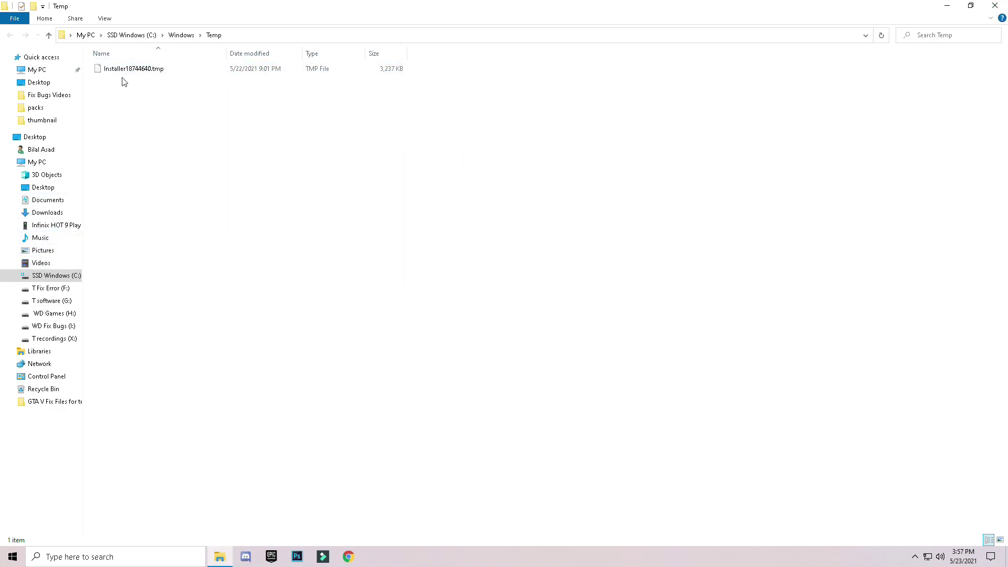
left_click(995, 6)
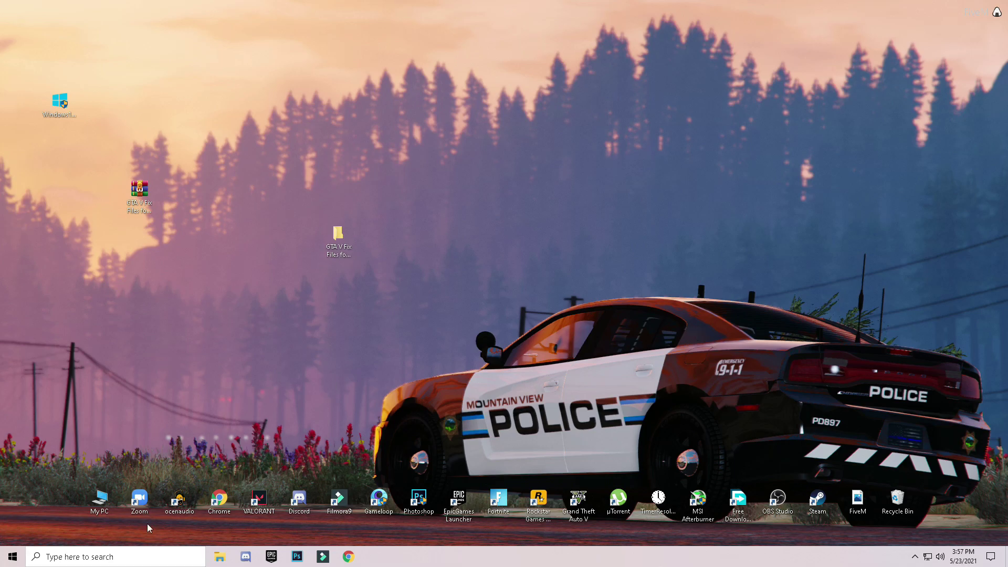
Open the user's %temp% folder through the Run app
left_click(92, 558)
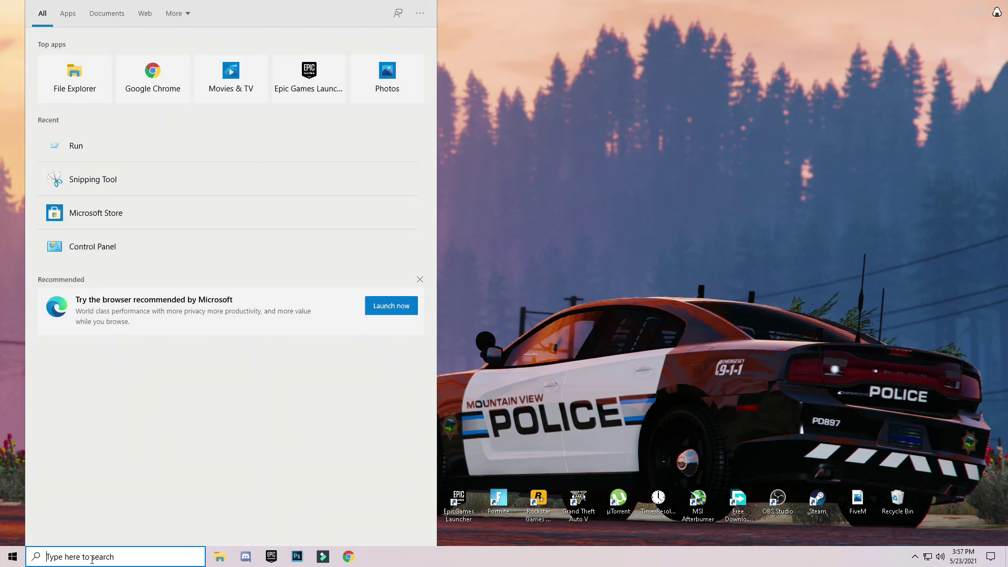
type("run")
key("Return")
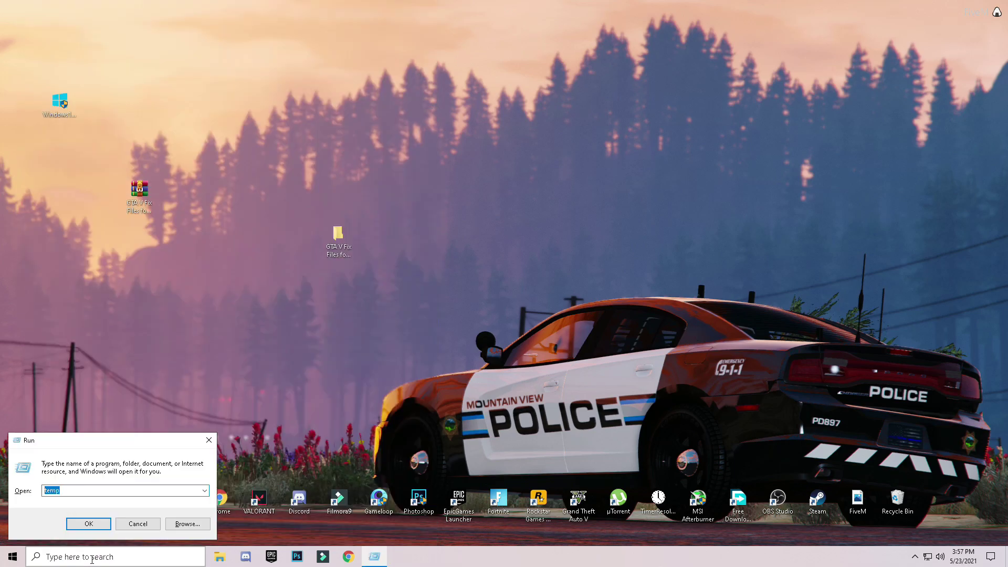
left_click(66, 491)
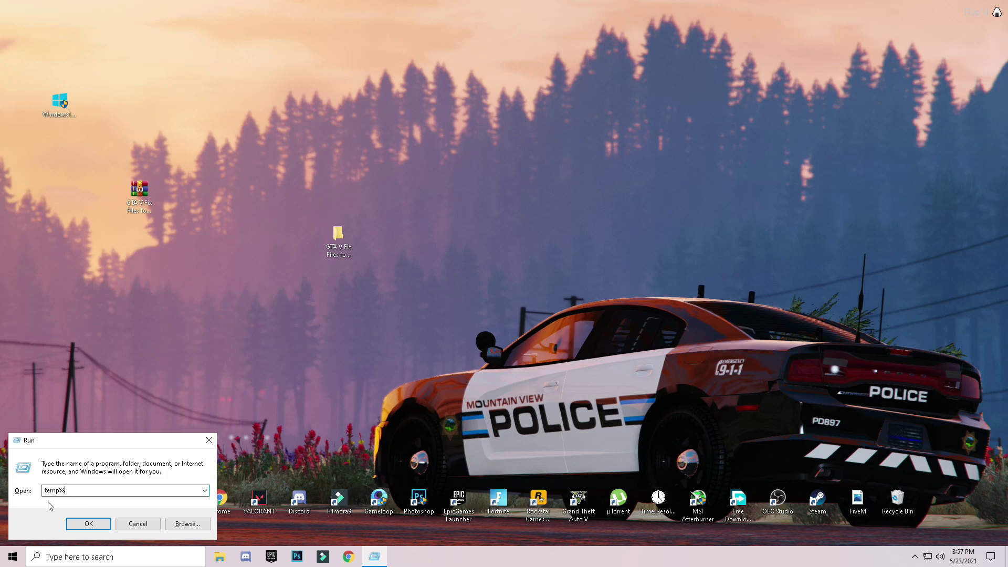
type("%")
left_click(92, 527)
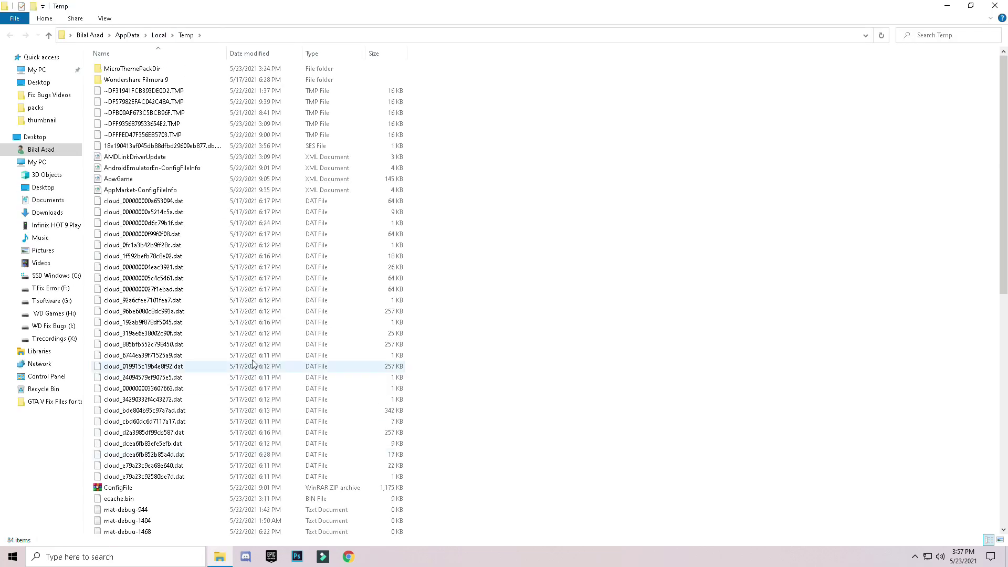
Delete every file in the local Temp folder, skipping the one in-use TMP file
left_click(200, 344)
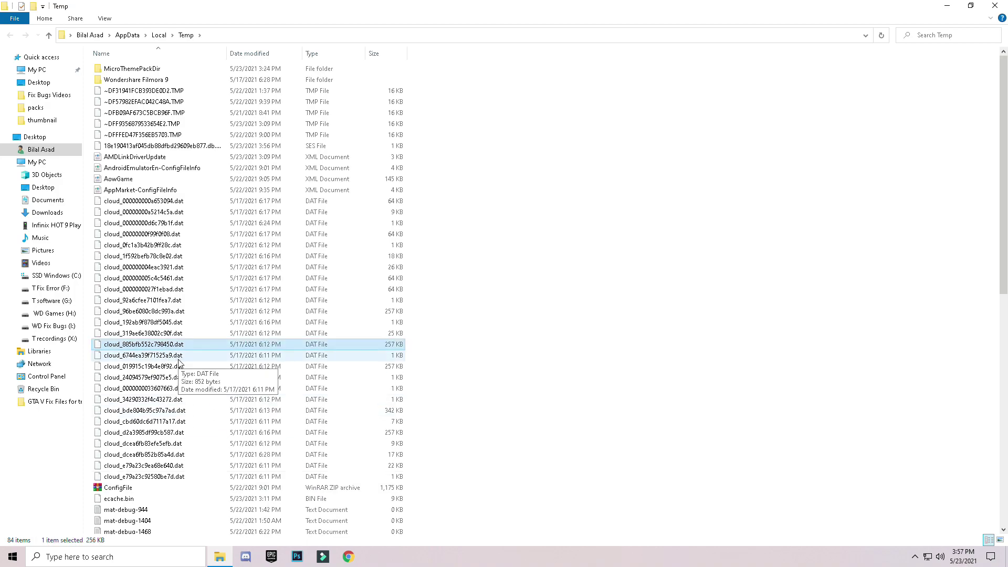
key("ctrl+a")
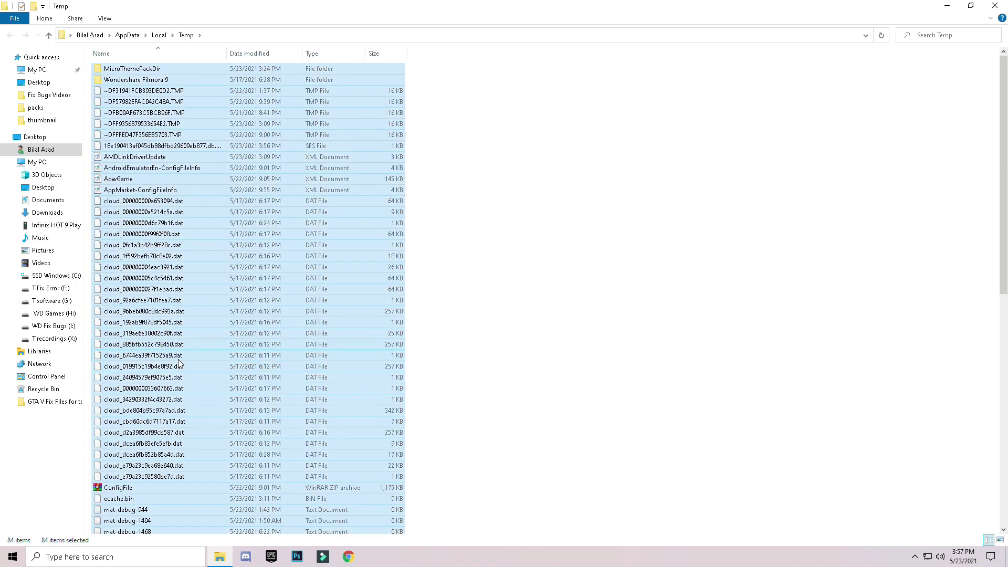
right_click(172, 207)
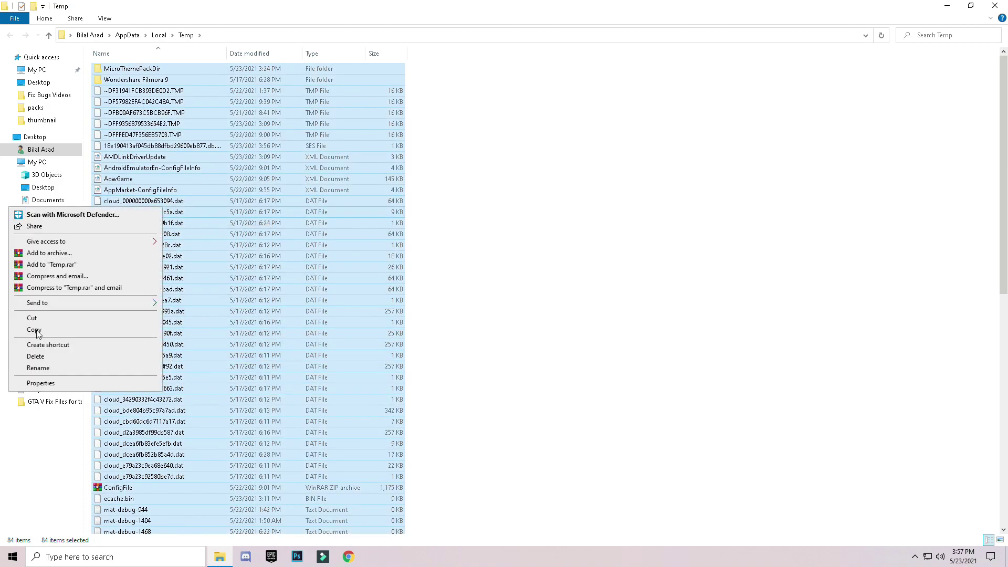
left_click(36, 357)
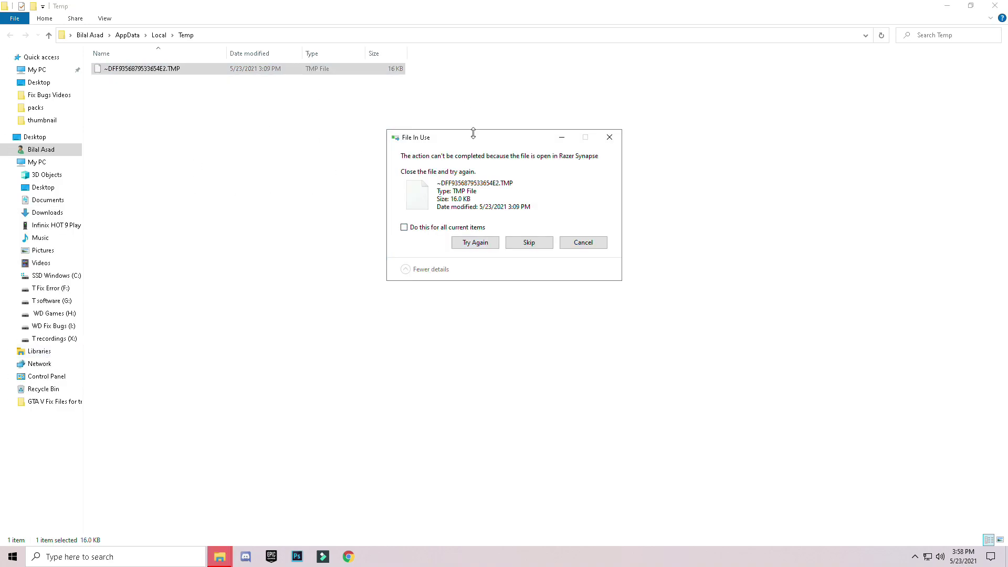
left_click_drag(478, 141, 386, 94)
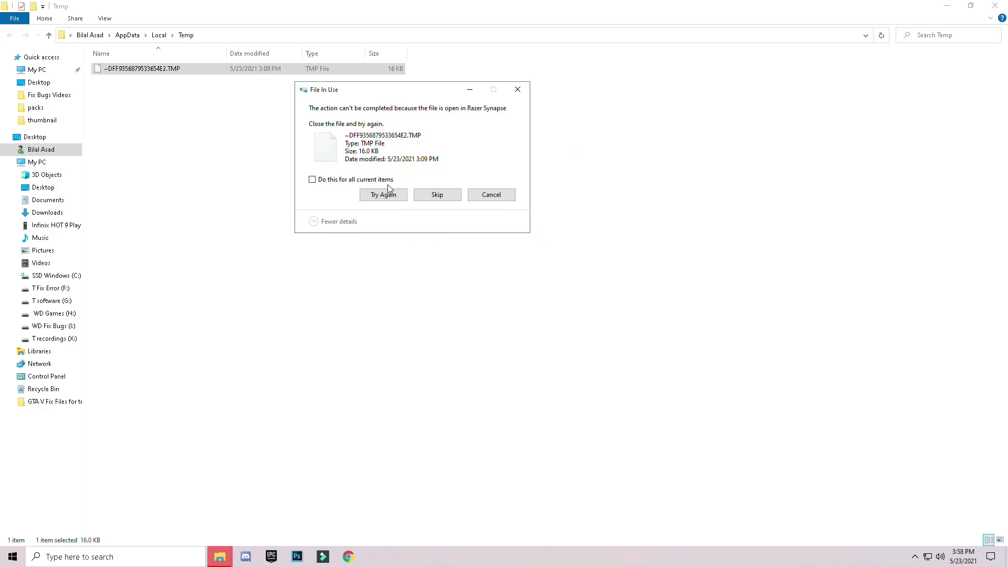
left_click(435, 195)
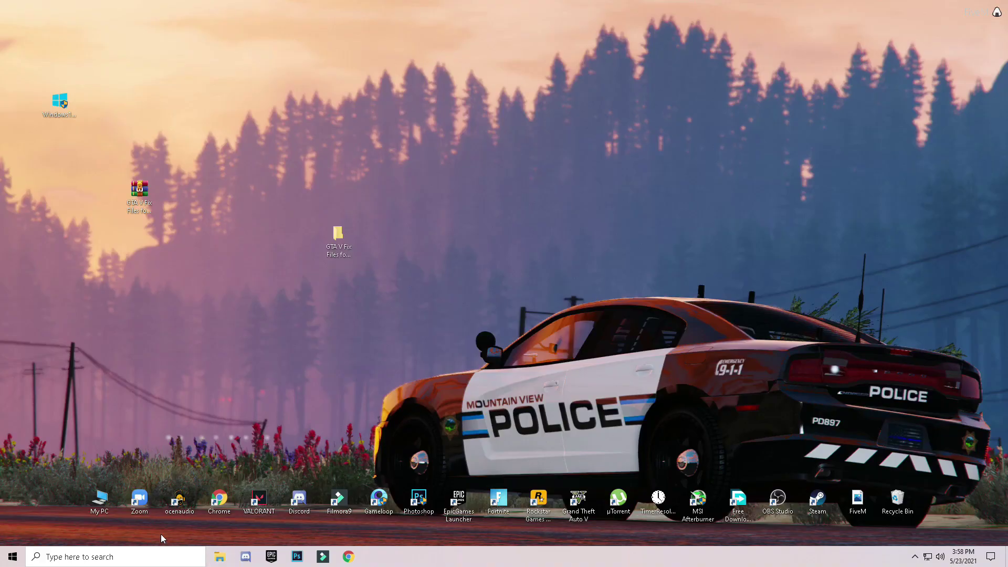
Open the Windows Prefetch folder through Run with 'prefetch', granting access permission
left_click(91, 558)
type("run")
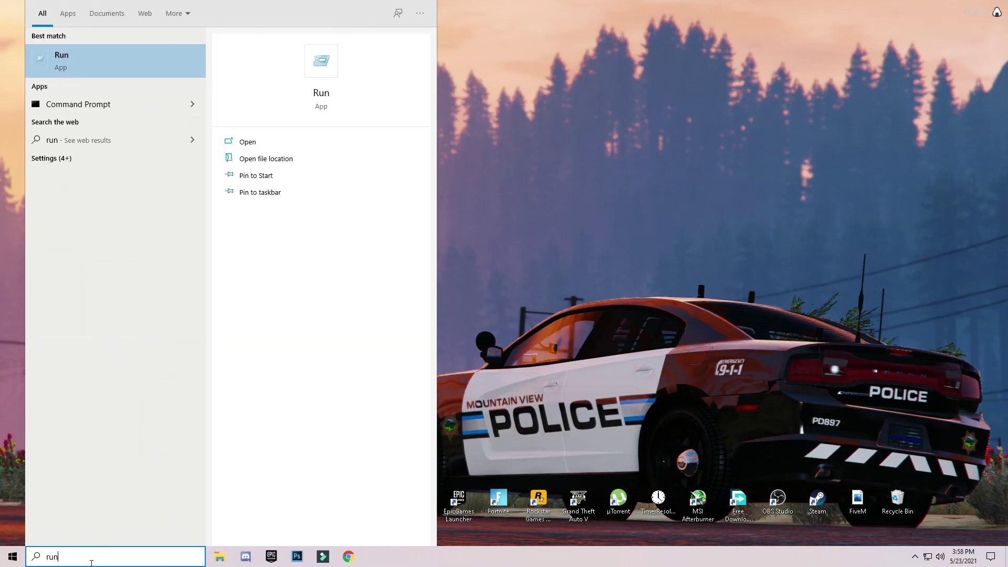
key("Return")
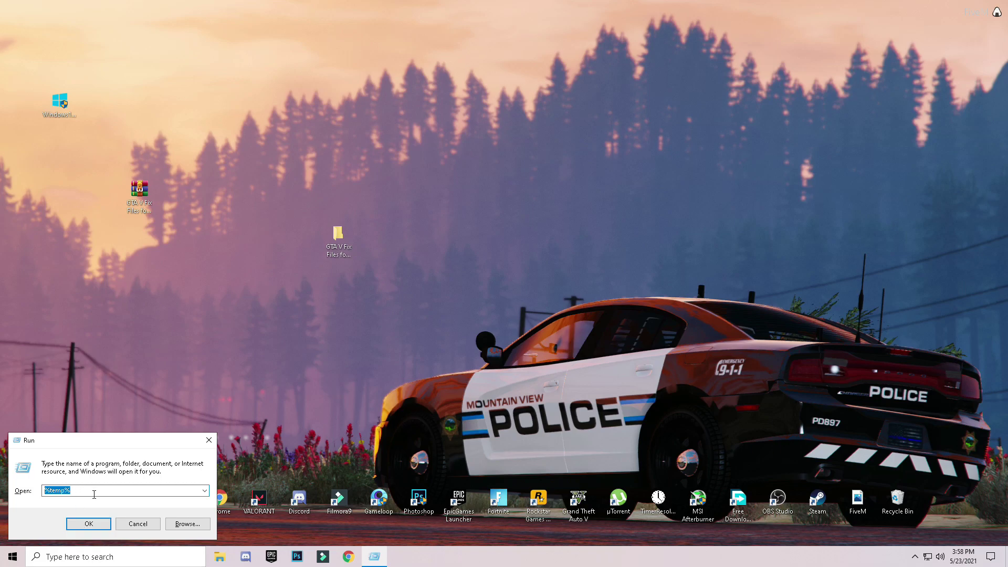
key("BackSpace")
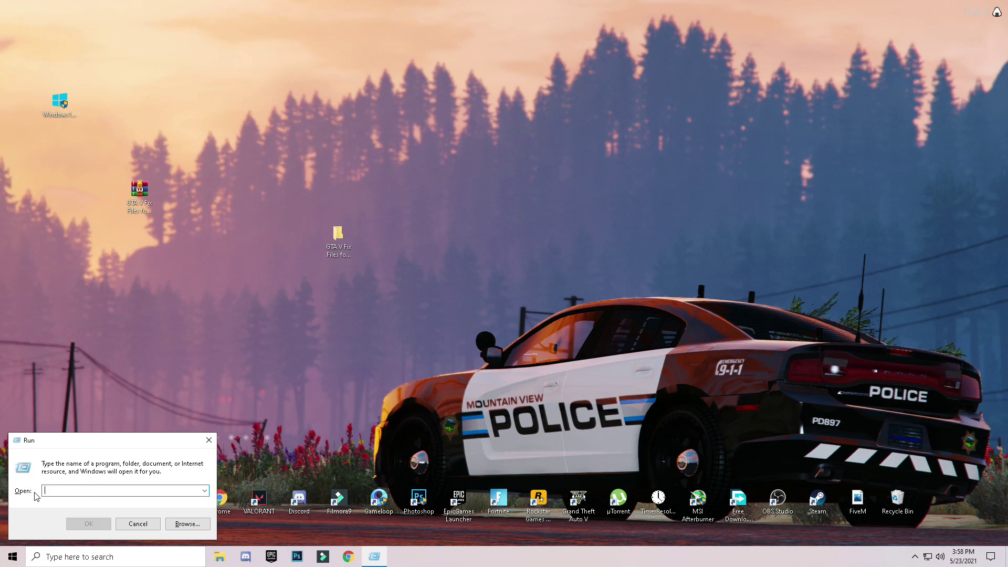
type("pre")
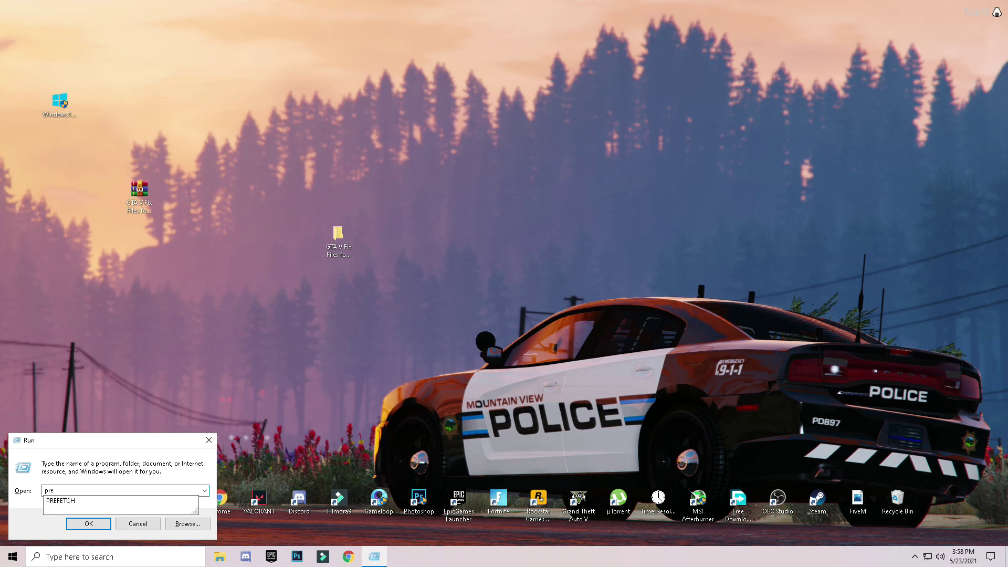
type("fetch")
key("Return")
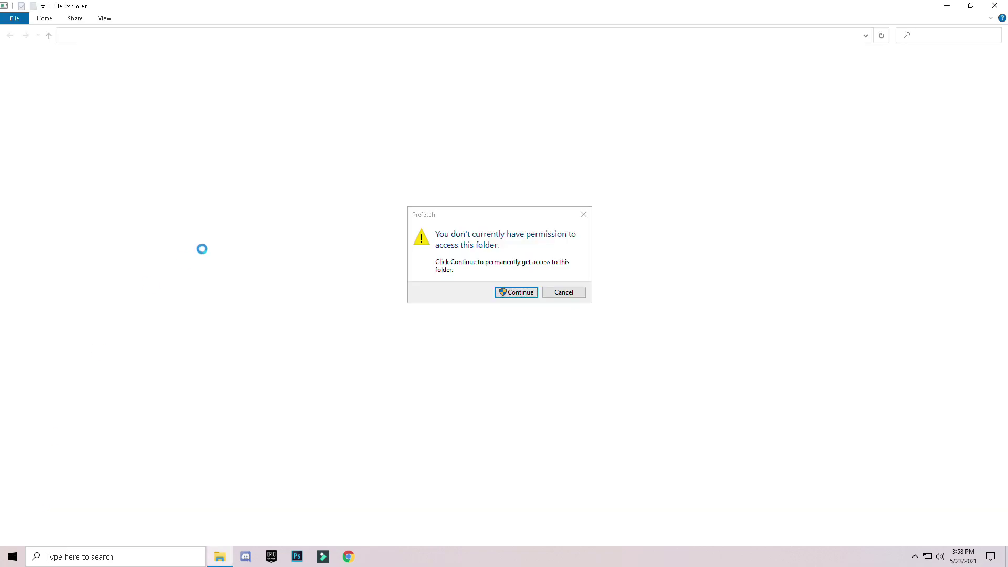
left_click(517, 293)
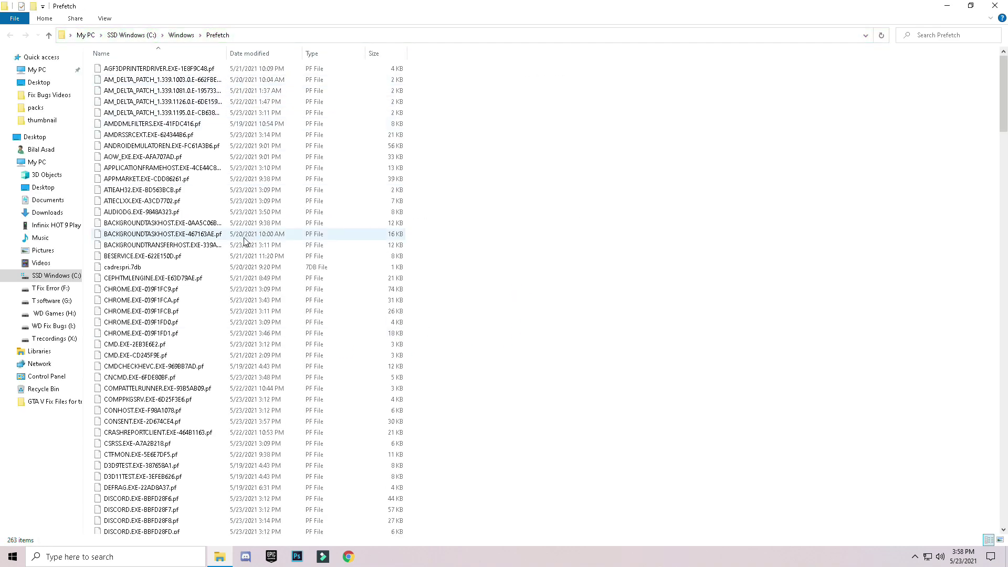
Delete all 263 Prefetch files, skipping the in-use ones
key("ctrl+a")
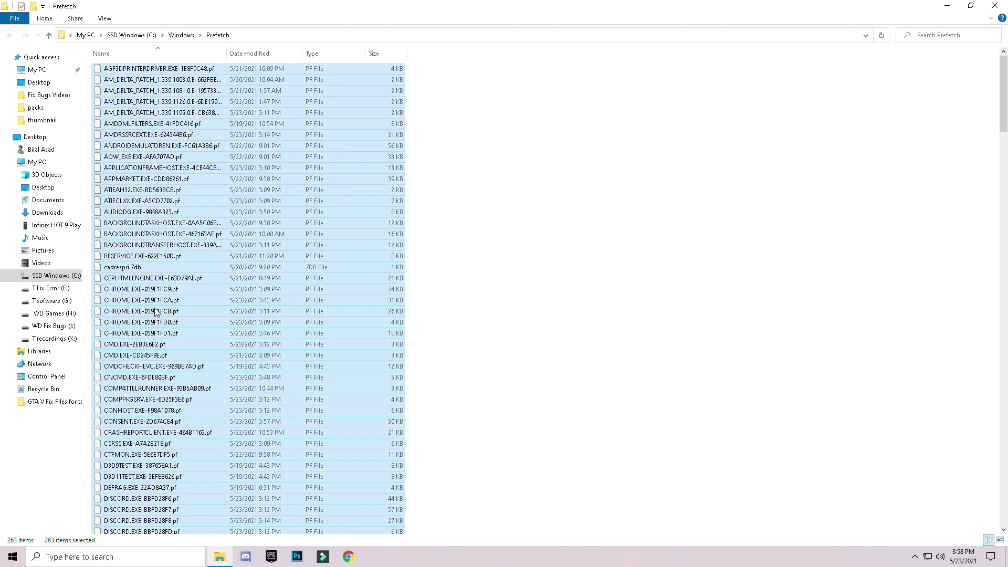
right_click(155, 312)
left_click(51, 444)
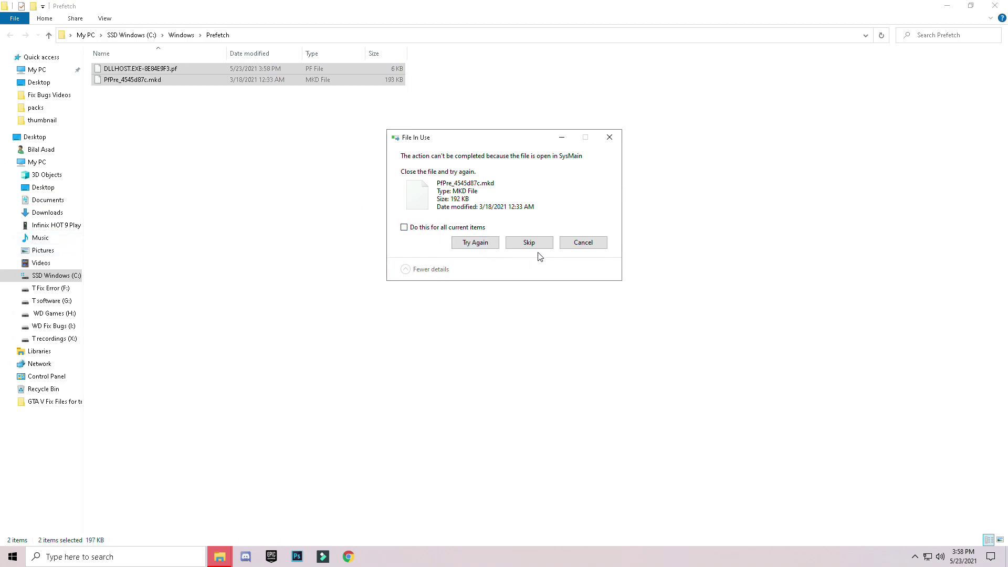
left_click(542, 245)
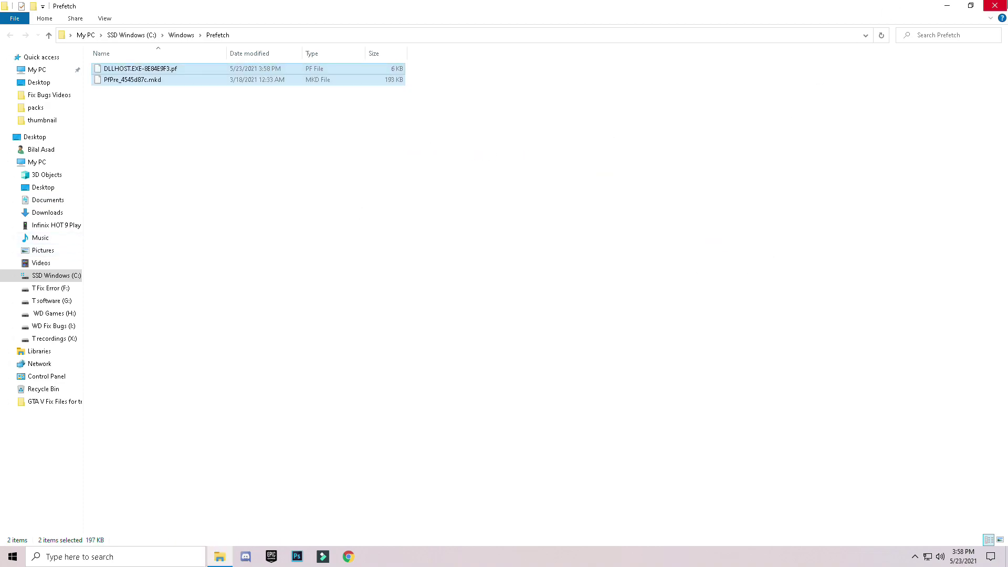